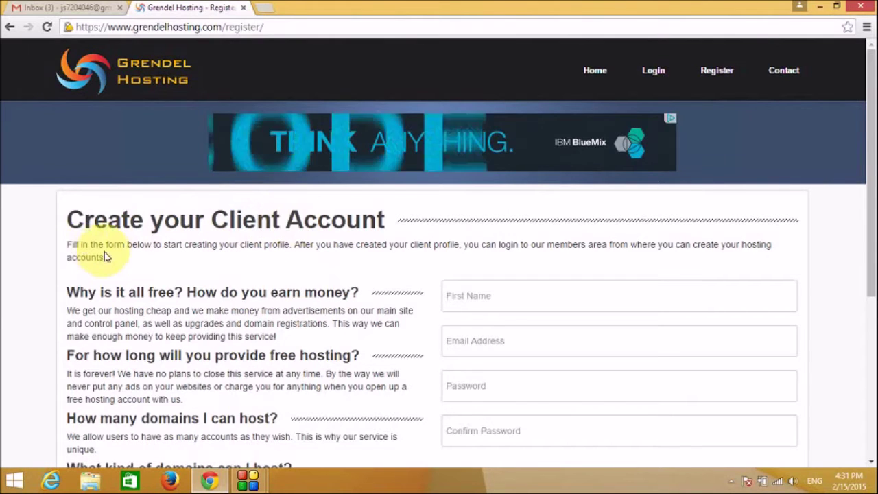
Enter the account holder's full name in the Grendel registration form, then show the Gmail account details.
scroll(103, 251, "down", 1)
left_click(717, 71)
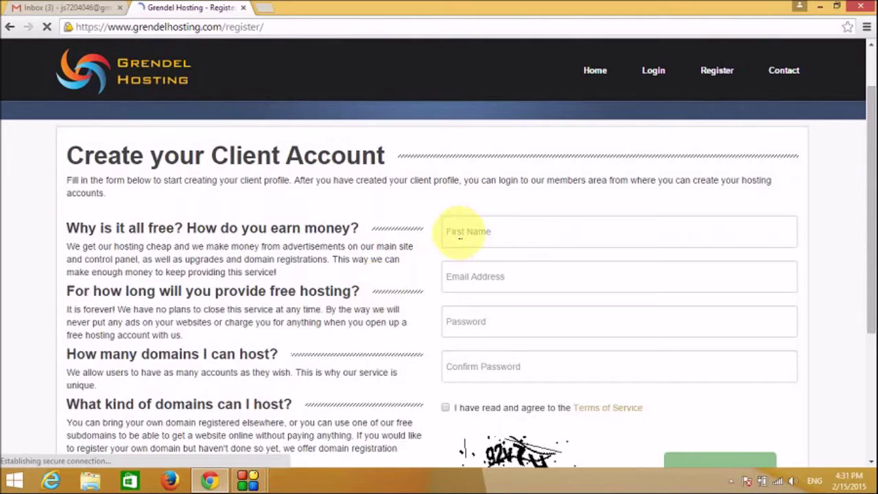
left_click(458, 233)
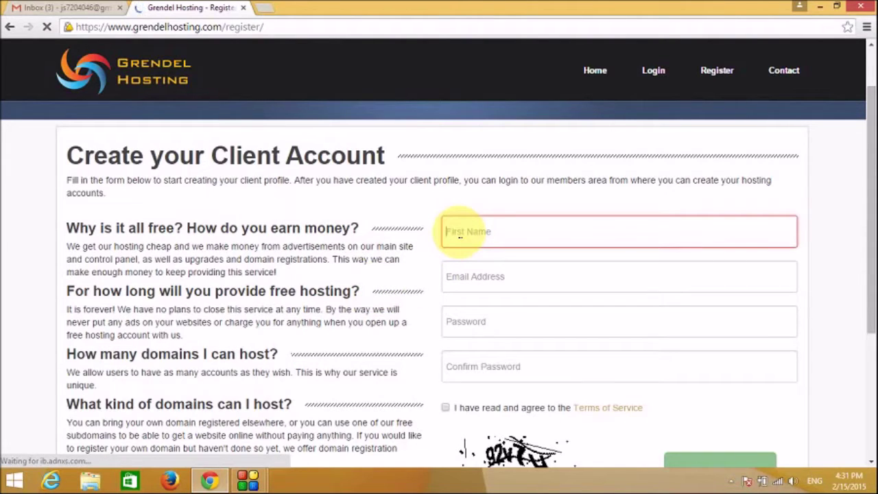
type("john")
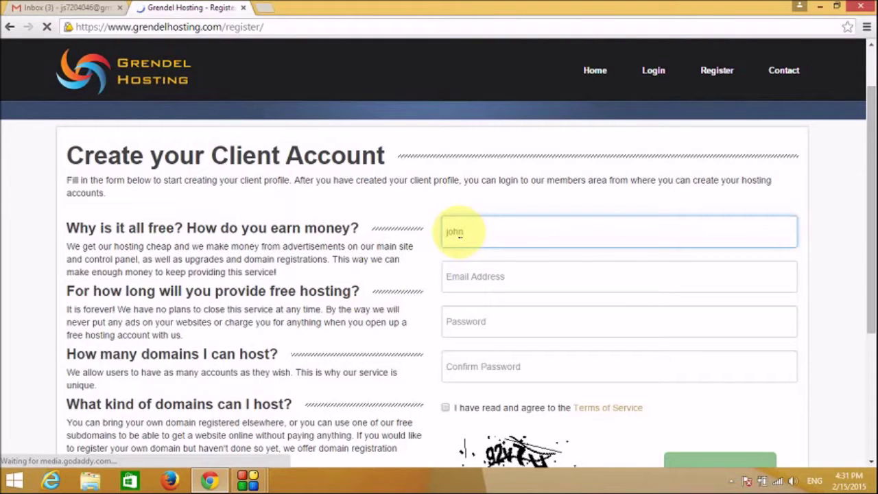
type(" smith")
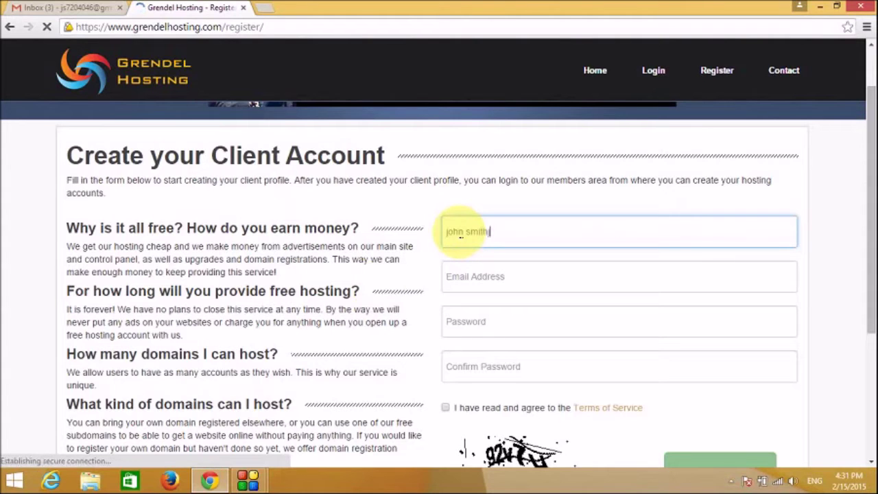
left_click(68, 8)
left_click(847, 58)
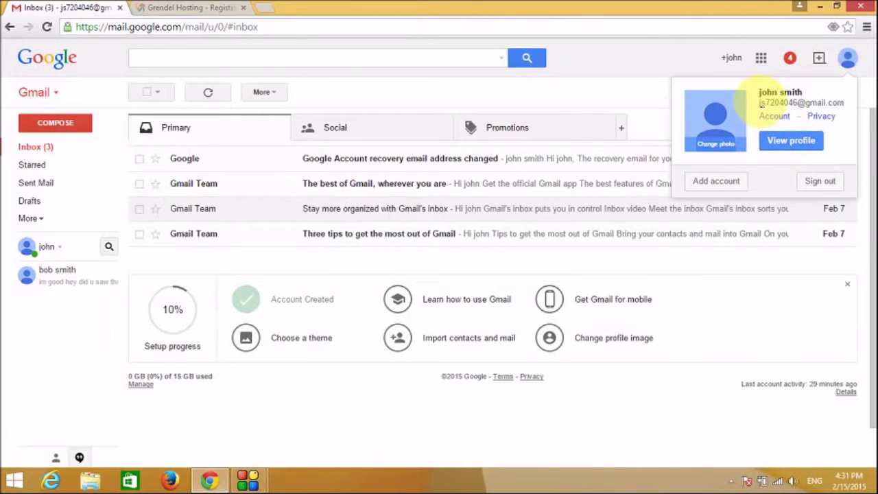
Copy the Gmail account's e-mail address into the registration form's Email Address field.
left_click_drag(760, 103, 848, 103)
key("ctrl+c")
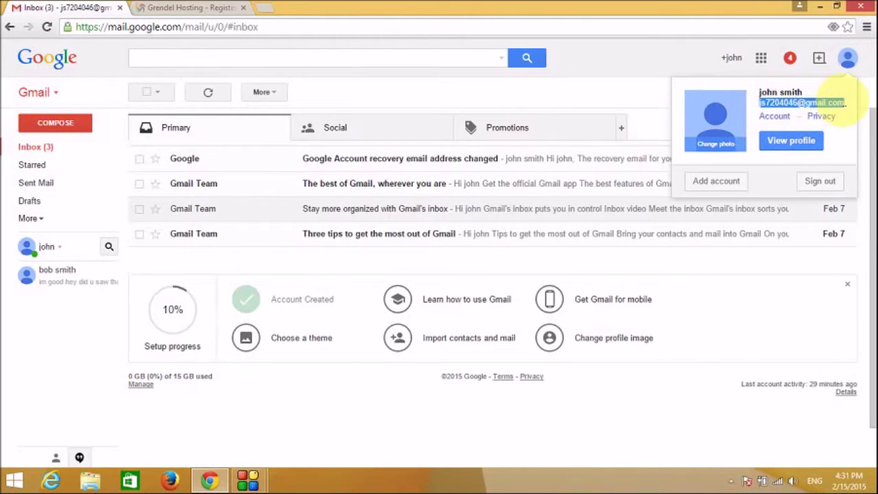
left_click(192, 7)
left_click(502, 284)
key("ctrl+v")
Enter the account password and its confirmation.
left_click(484, 321)
type("•••")
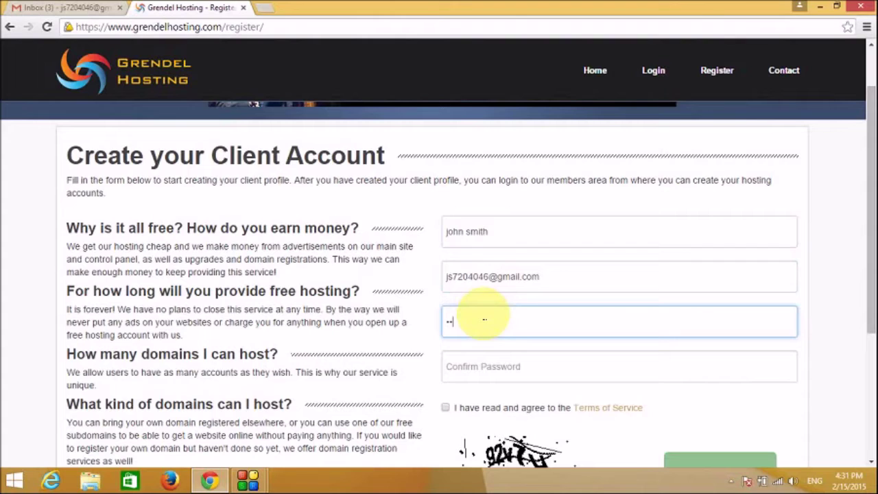
type("••••••")
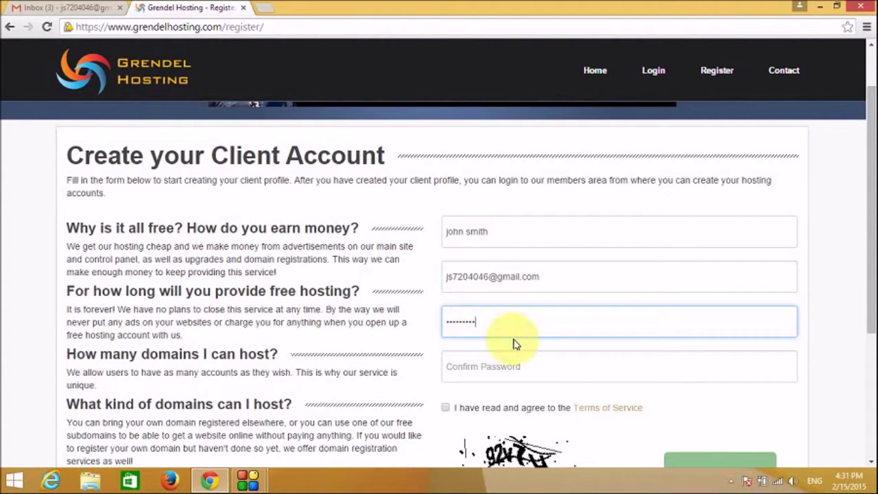
left_click(518, 372)
type("••")
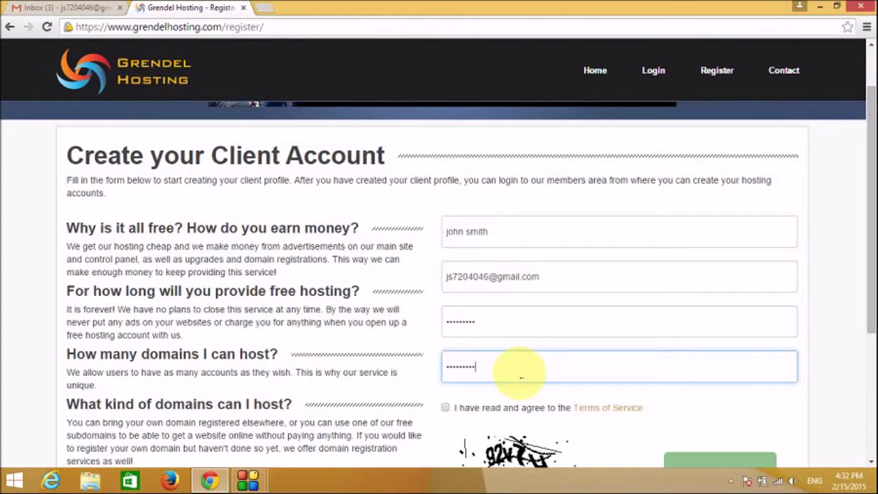
Agree to the Terms of Service, enter the captcha, and submit the registration.
scroll(508, 370, "down", 1)
left_click(445, 342)
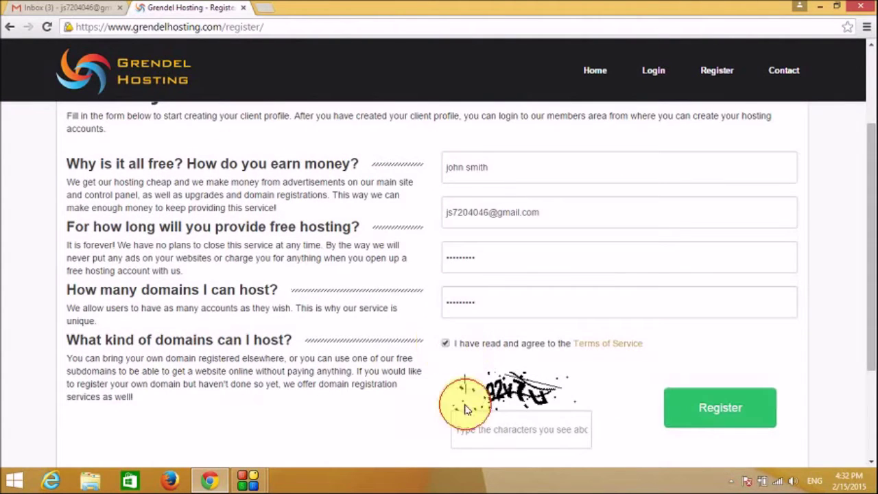
left_click(475, 431)
scroll(473, 422, "down", 1)
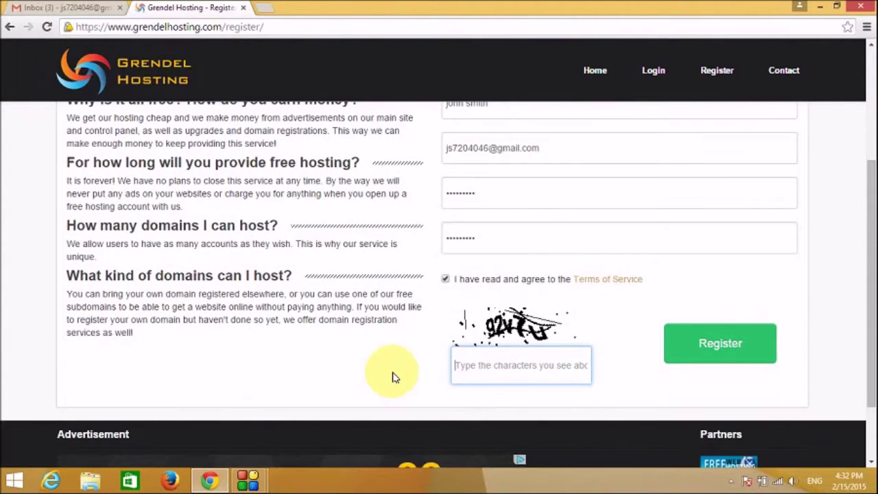
type("92v")
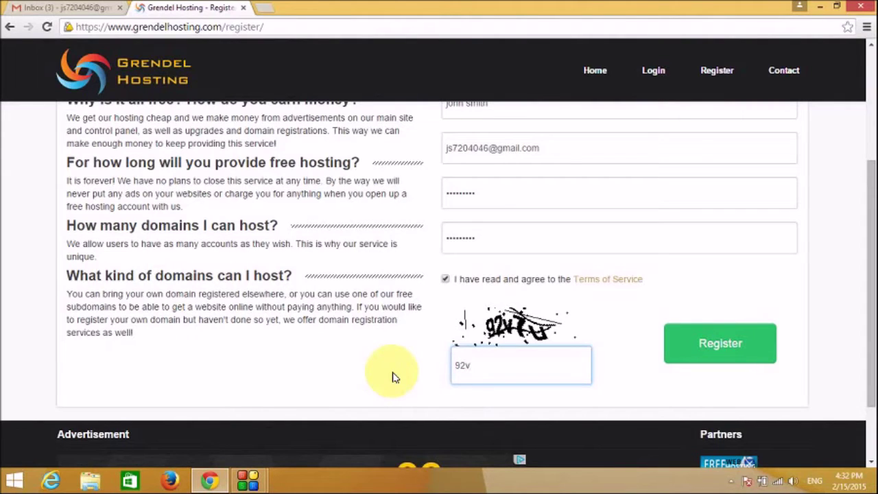
left_click(721, 343)
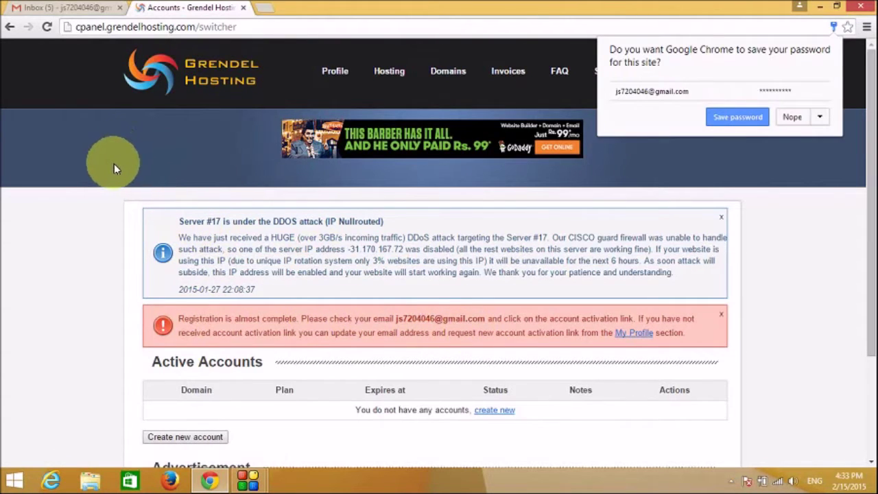
Follow the activation link in the Grendel Hosting confirmation e-mail and close the old Accounts tab.
left_click(72, 7)
left_click(335, 157)
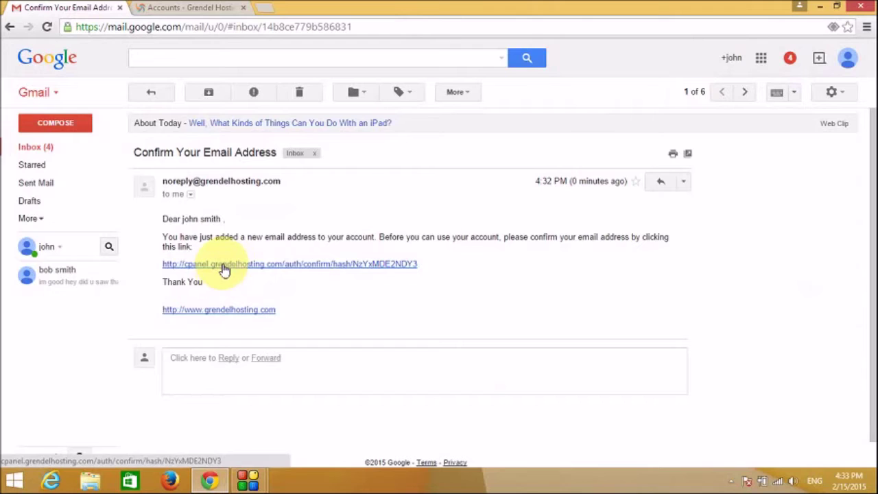
left_click(226, 264)
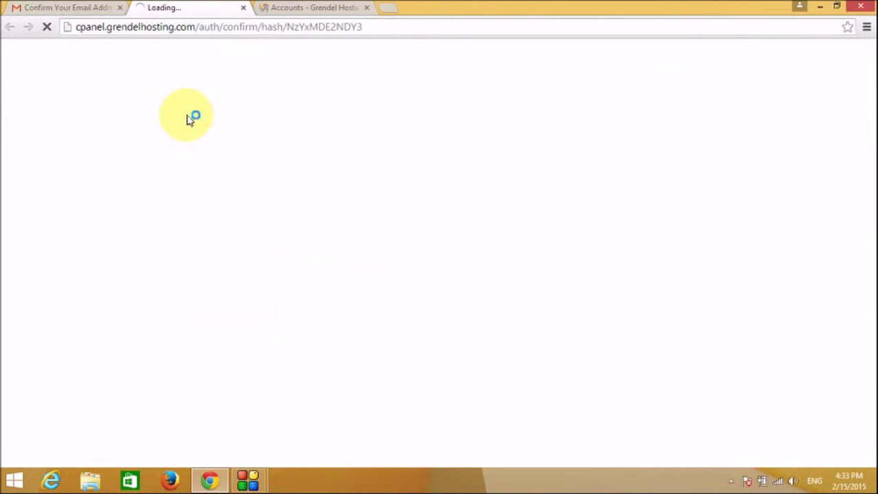
left_click(365, 8)
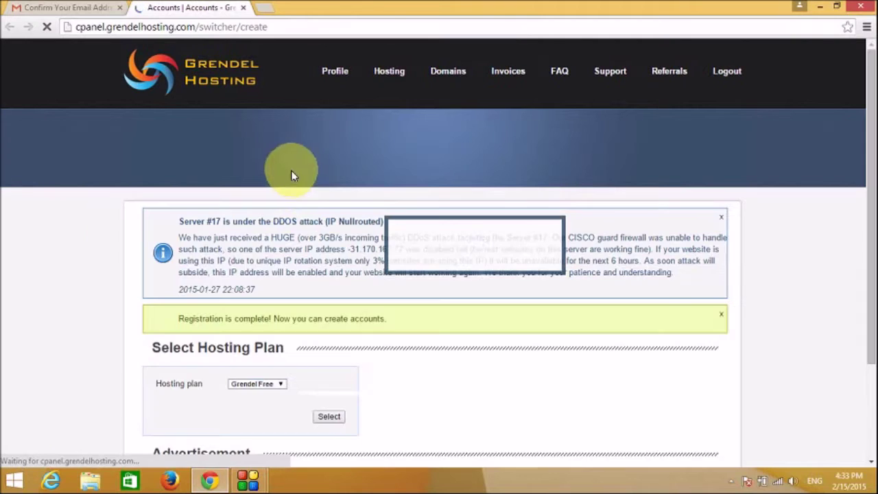
Select the Grendel Free hosting plan and confirm it.
scroll(260, 267, "down", 1)
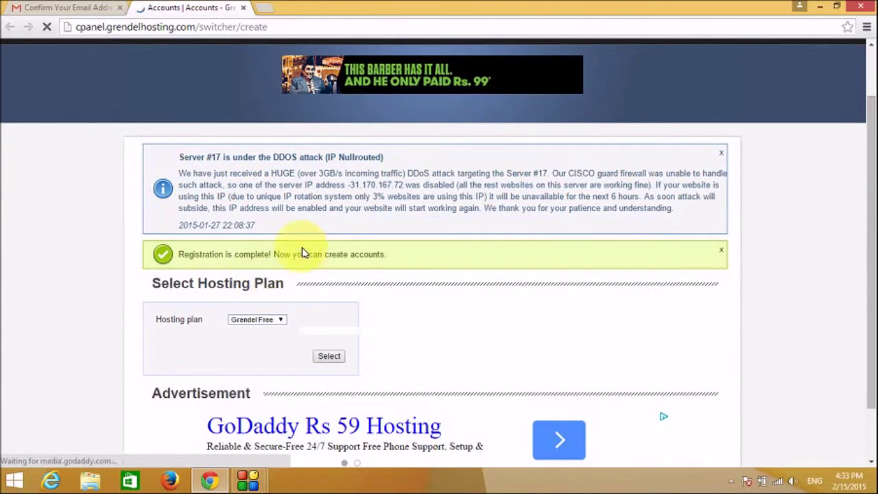
scroll(227, 316, "down", 1)
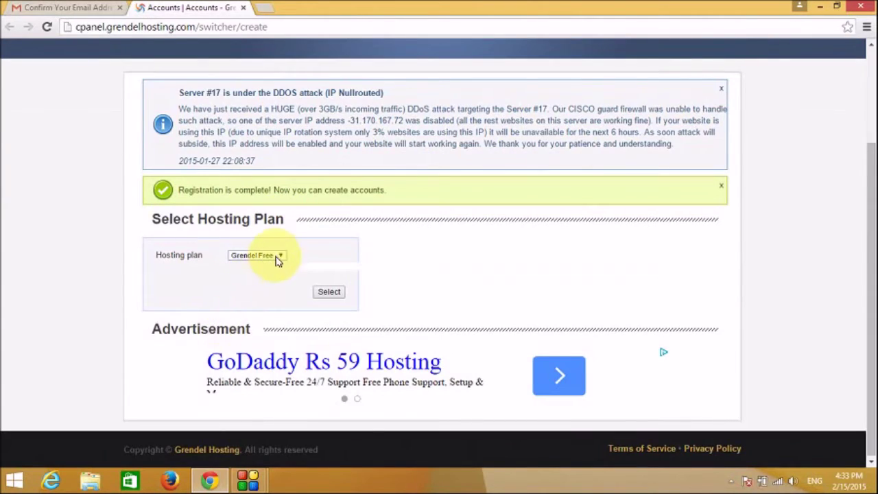
left_click(280, 258)
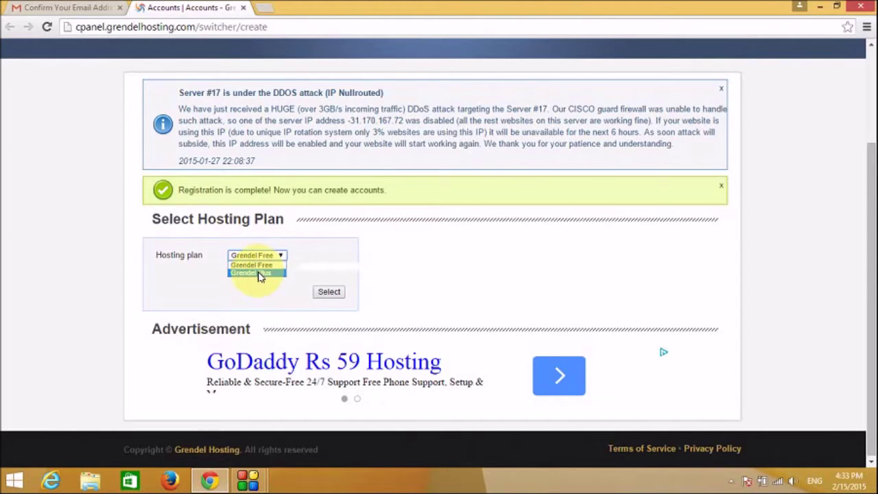
left_click(261, 266)
left_click(325, 293)
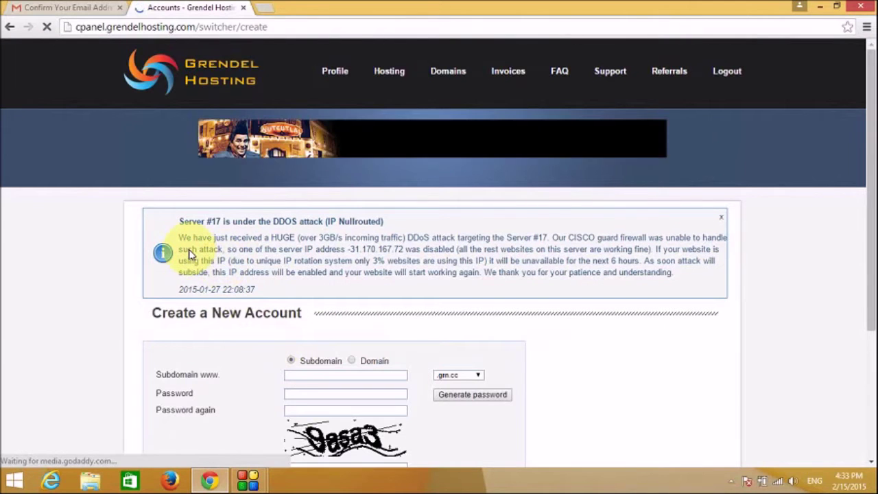
Switch the account type briefly to own domain, then back to Subdomain.
scroll(210, 260, "down", 1)
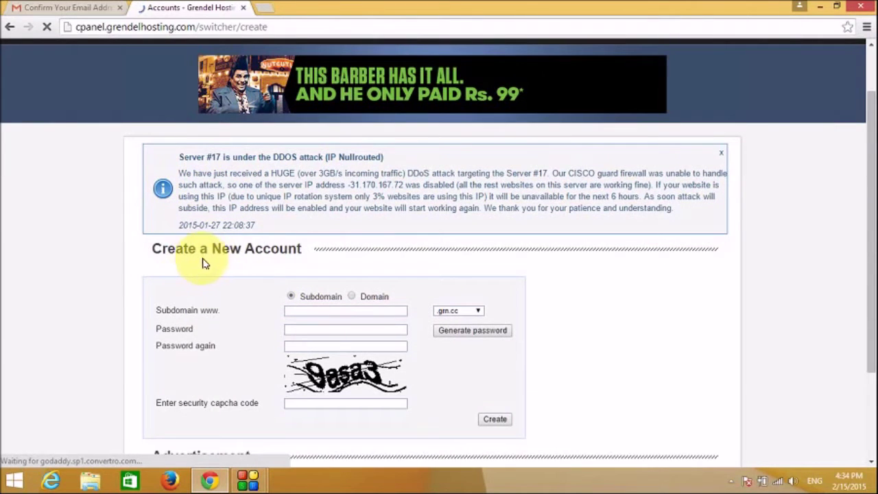
scroll(222, 261, "down", 1)
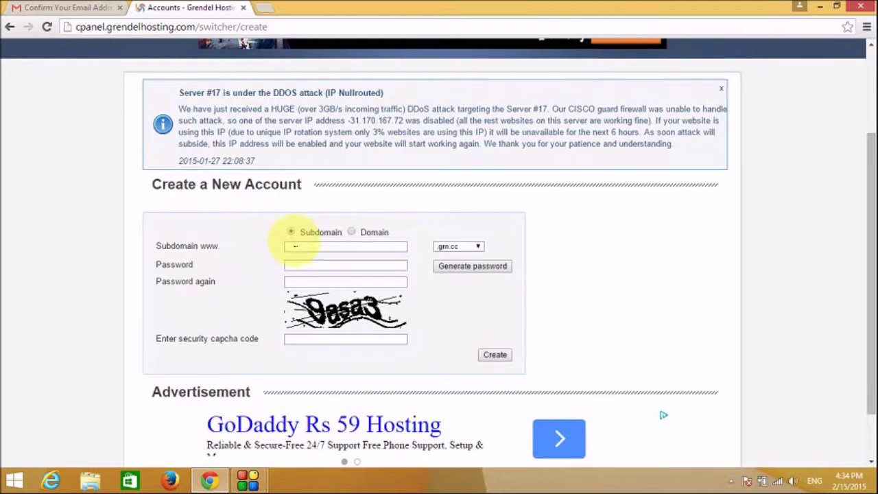
left_click(351, 233)
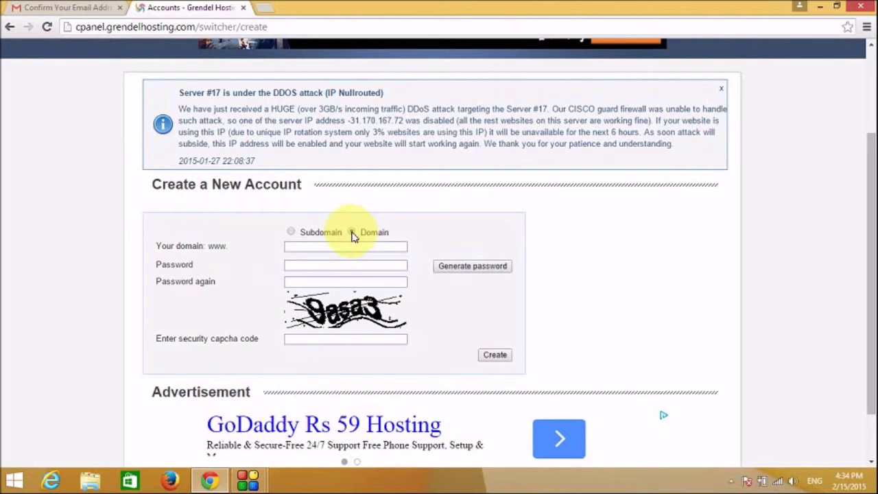
left_click(297, 247)
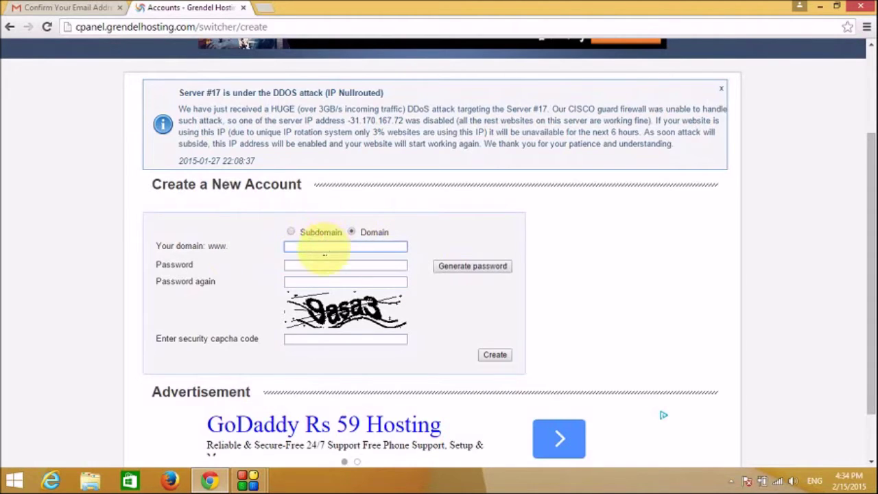
scroll(331, 283, "up", 1)
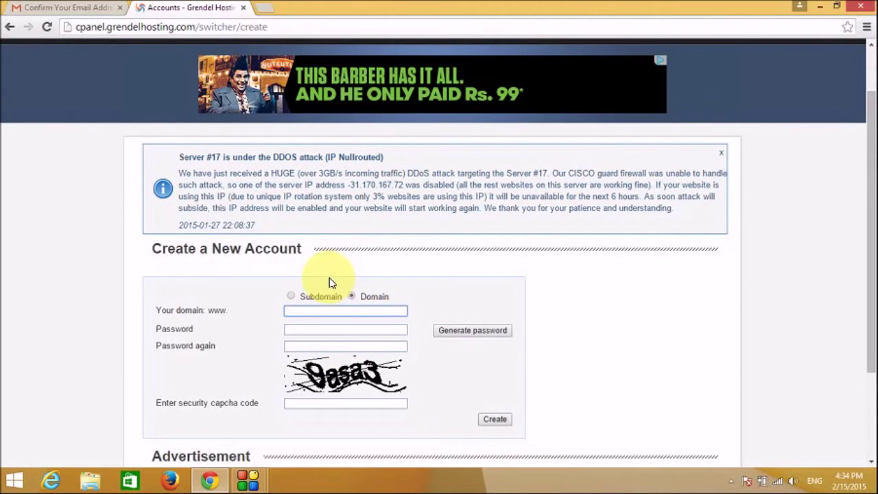
scroll(331, 284, "down", 1)
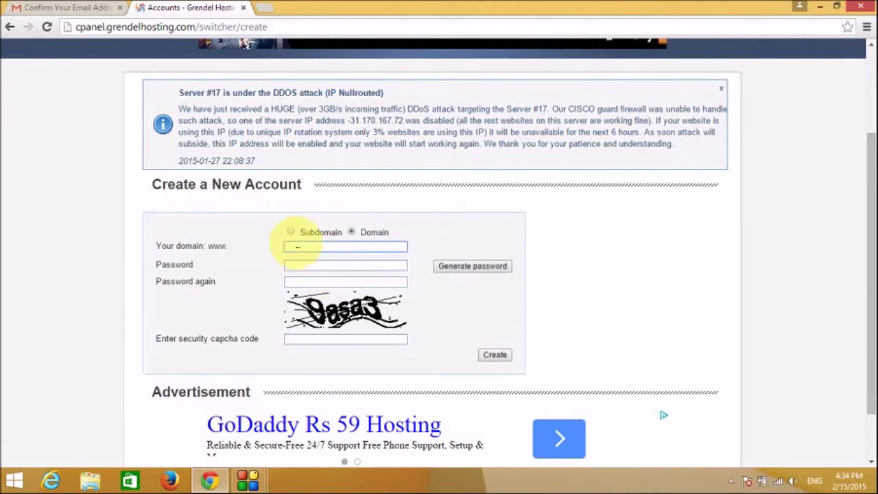
left_click(291, 232)
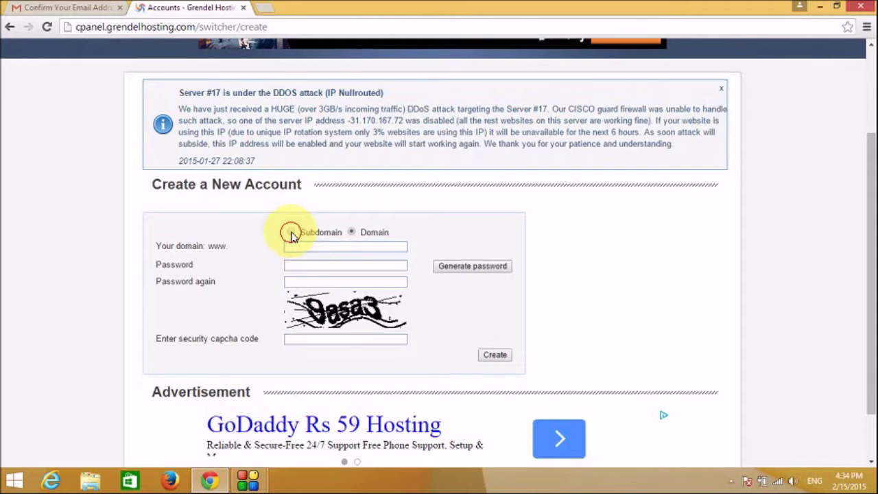
Enter subdomain mponlinetutorials with .grn.cc, the password twice, and the captcha code.
left_click(308, 251)
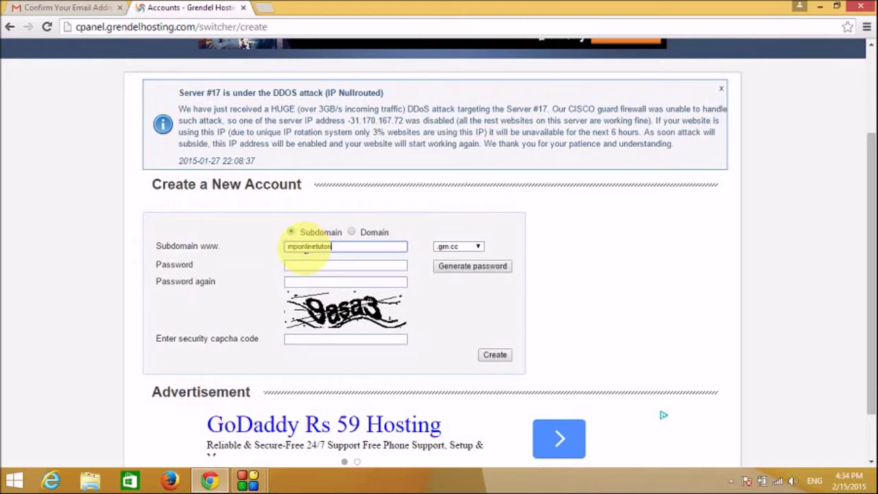
left_click(464, 251)
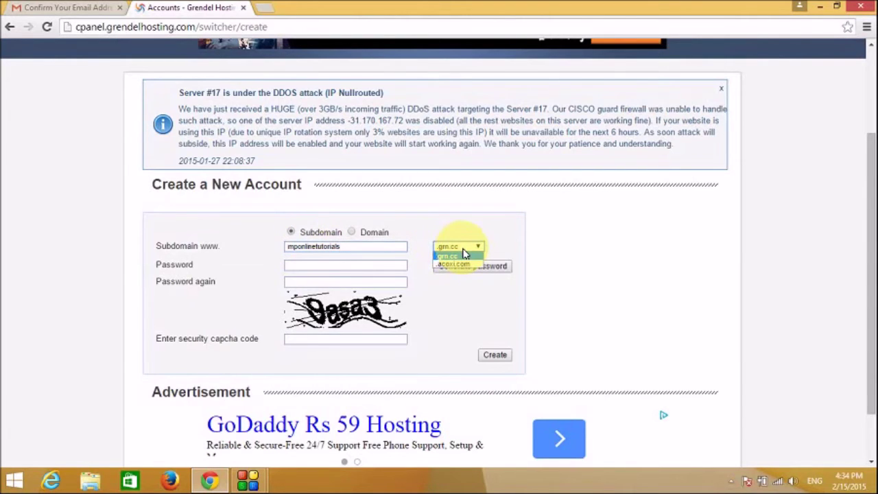
left_click(464, 254)
left_click(299, 266)
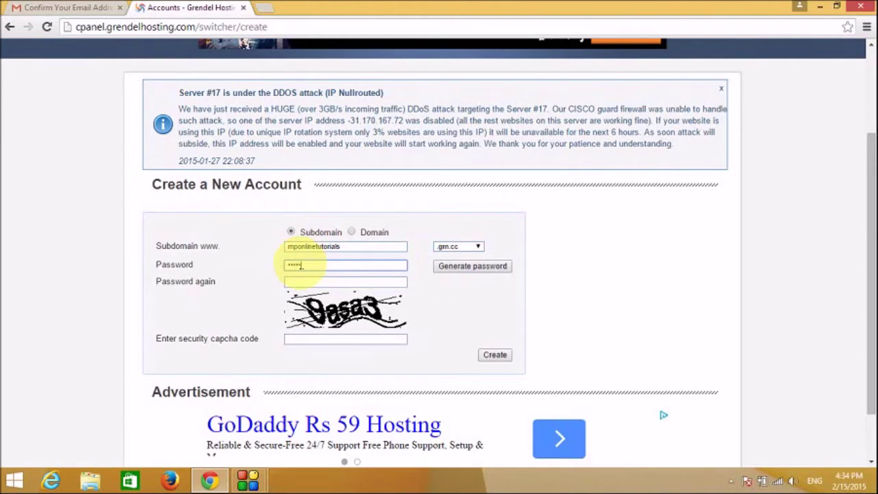
left_click(294, 281)
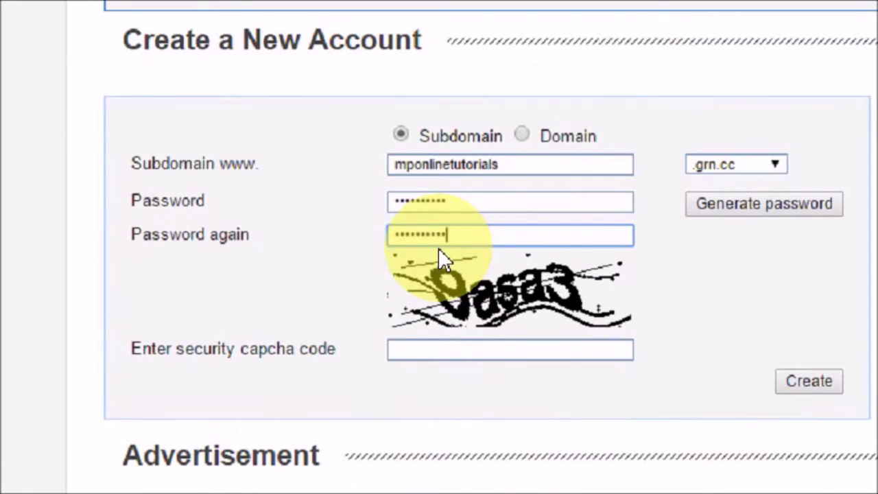
left_click(446, 350)
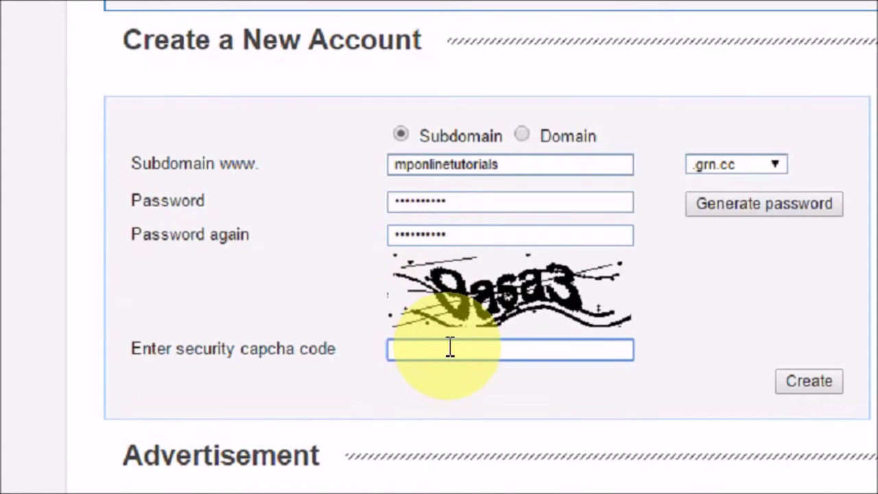
type("9asa3")
Create the mponlinetutorials.grn.cc account and view the result in the accounts list.
left_click(812, 379)
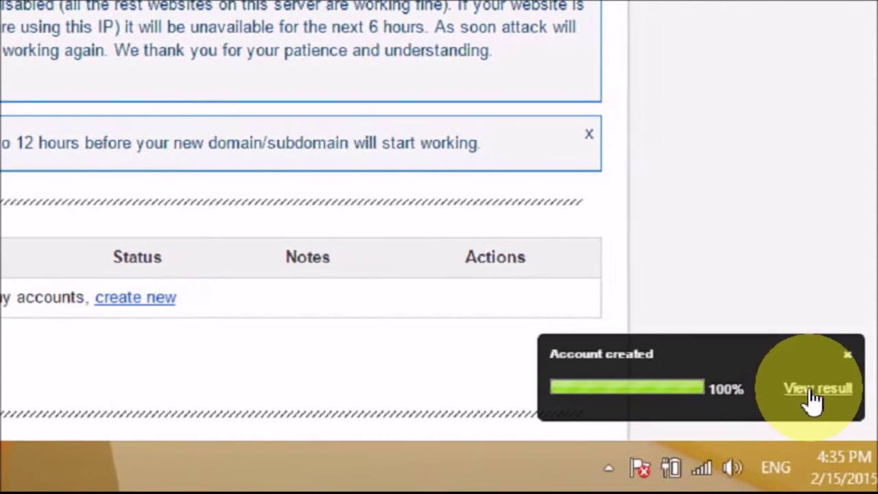
left_click(841, 389)
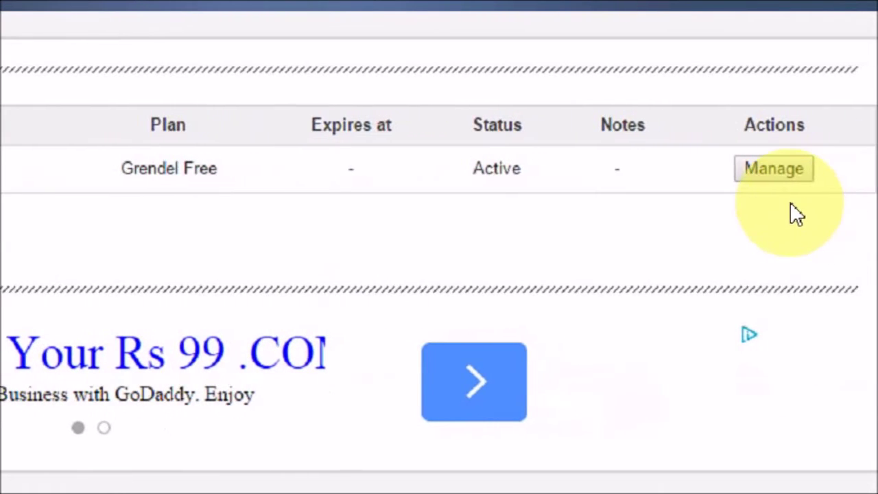
Open the mponlinetutorials.grn.cc control panel via Manage and browse its tool sections.
left_click(833, 169)
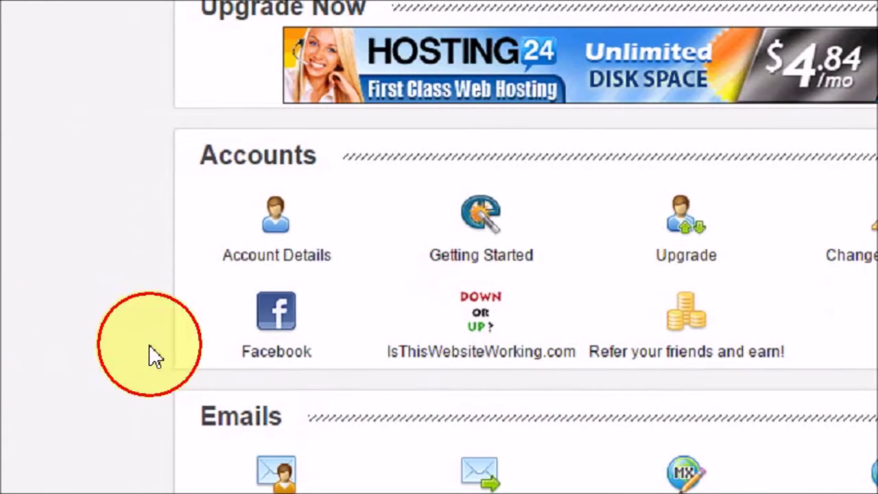
scroll(180, 354, "down", 1)
scroll(213, 340, "down", 1)
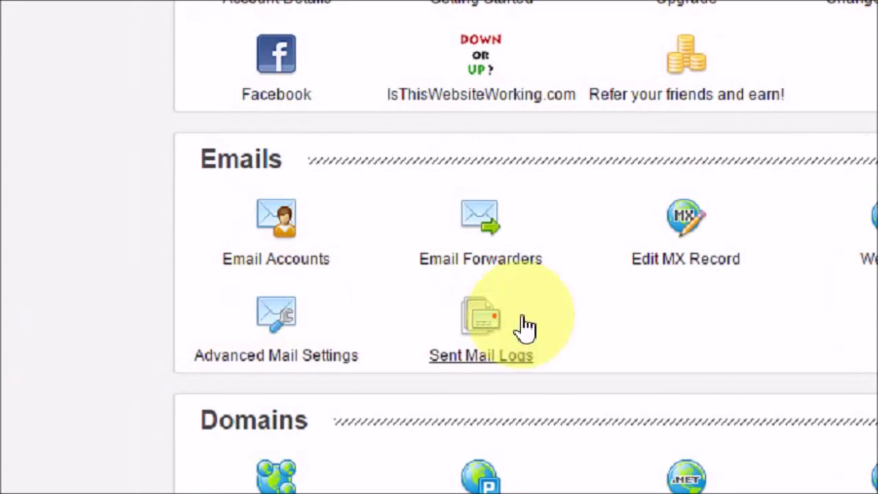
scroll(521, 325, "down", 2)
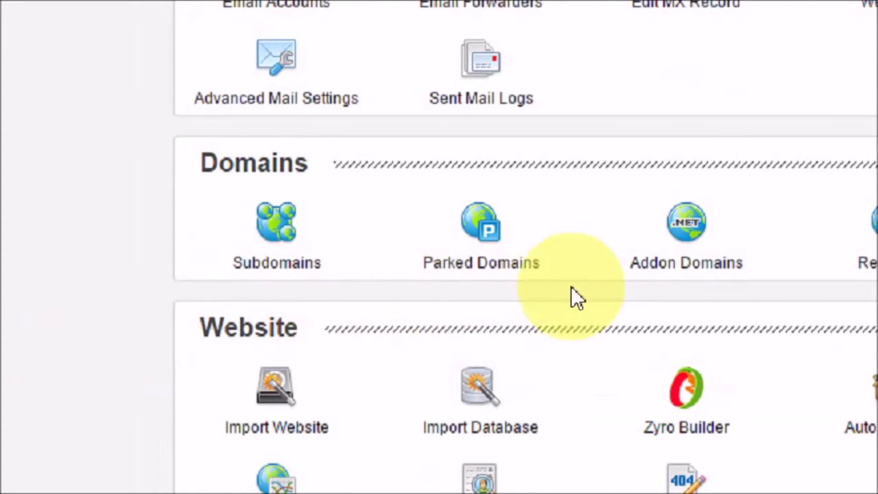
scroll(508, 359, "down", 2)
scroll(613, 343, "down", 5)
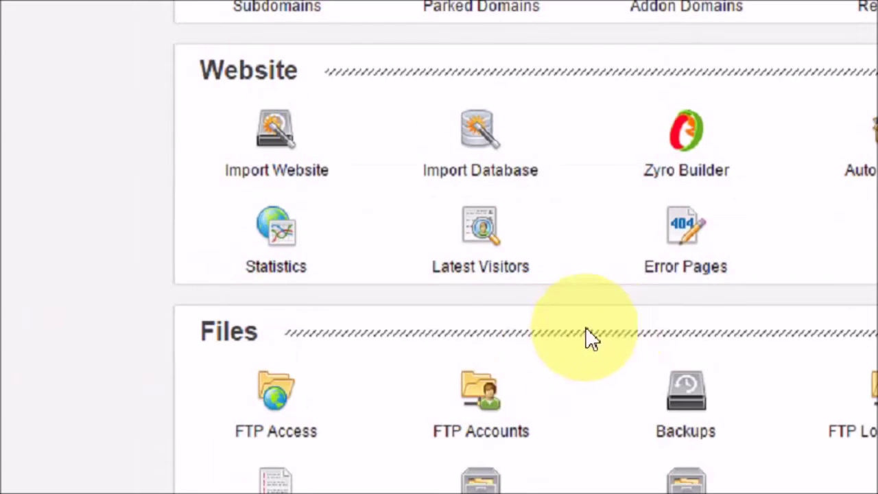
scroll(561, 354, "down", 2)
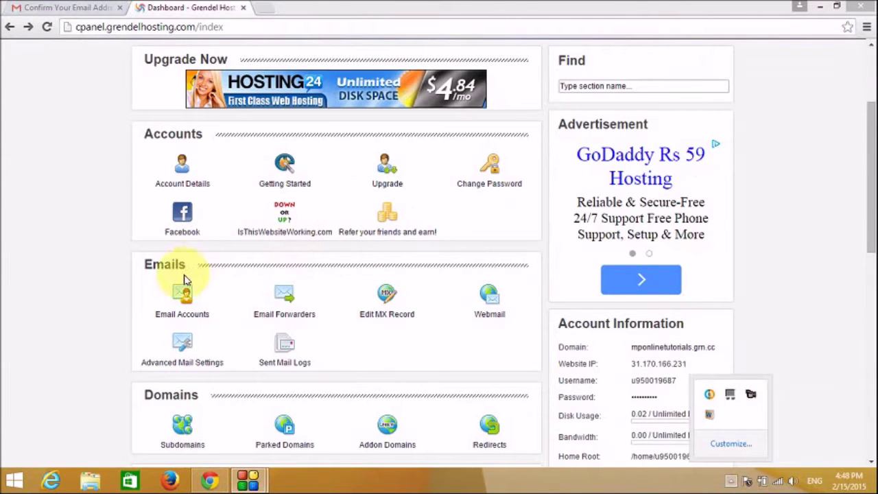
left_click(184, 280)
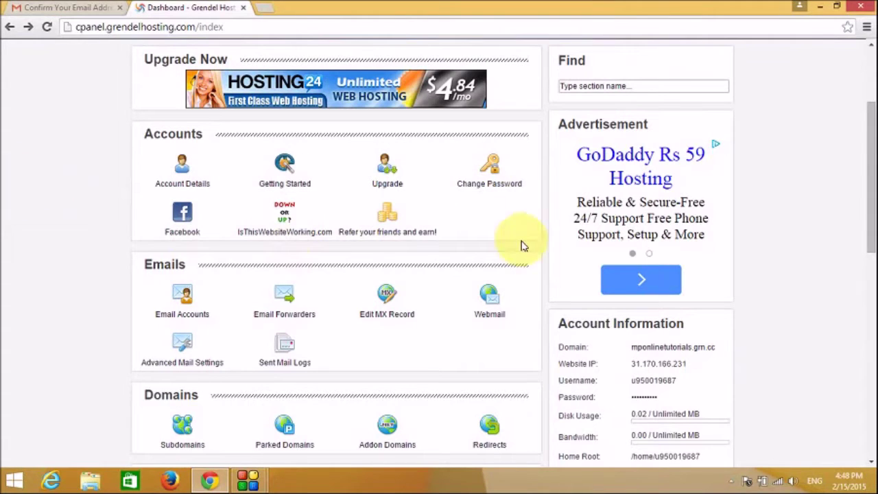
View the mponlinetutorials.grn.cc welcome page in a new tab, then return to the Dashboard.
left_click(645, 351)
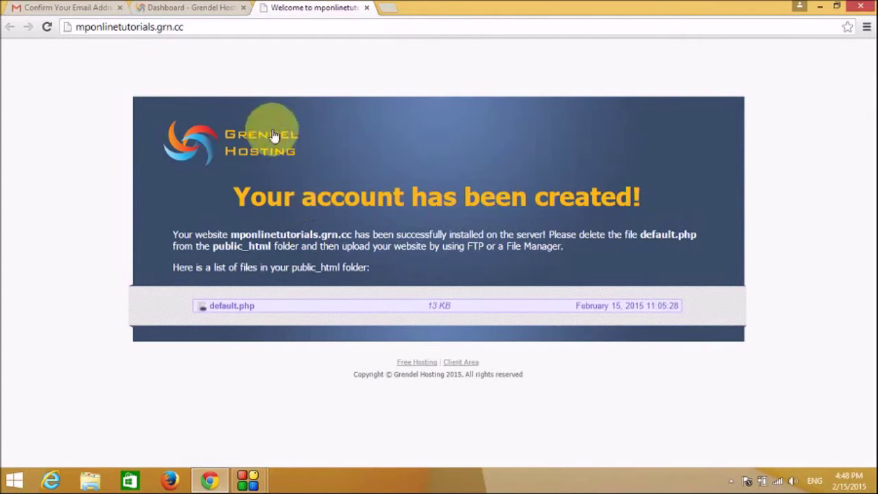
left_click(196, 7)
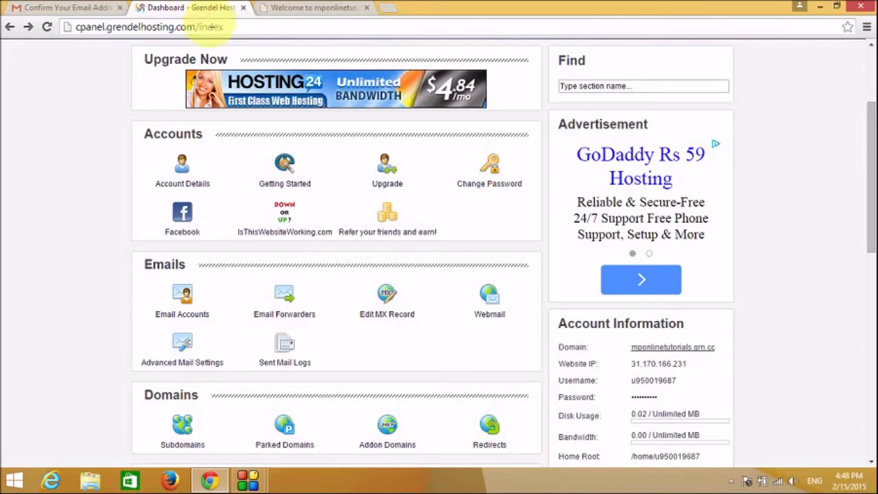
In a new tab, search Google for 'wordpress download' and open the wordpress.org Download WordPress result.
left_click(382, 9)
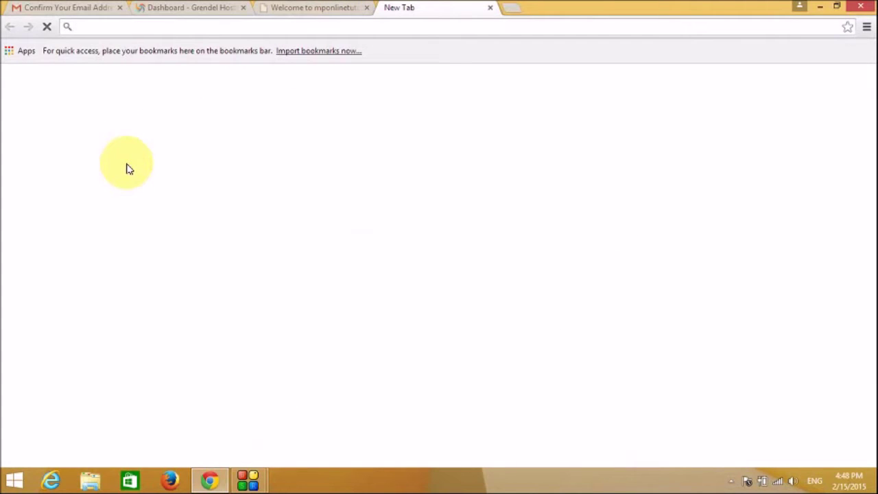
type("wo")
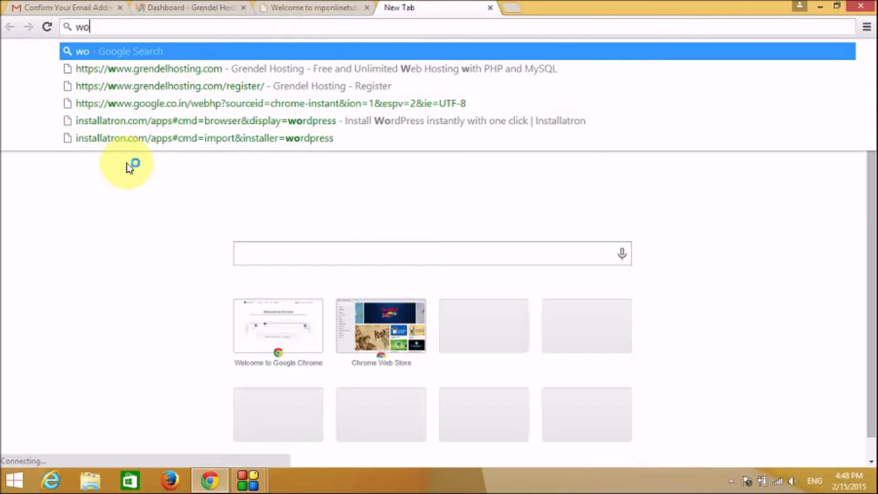
type("rdp")
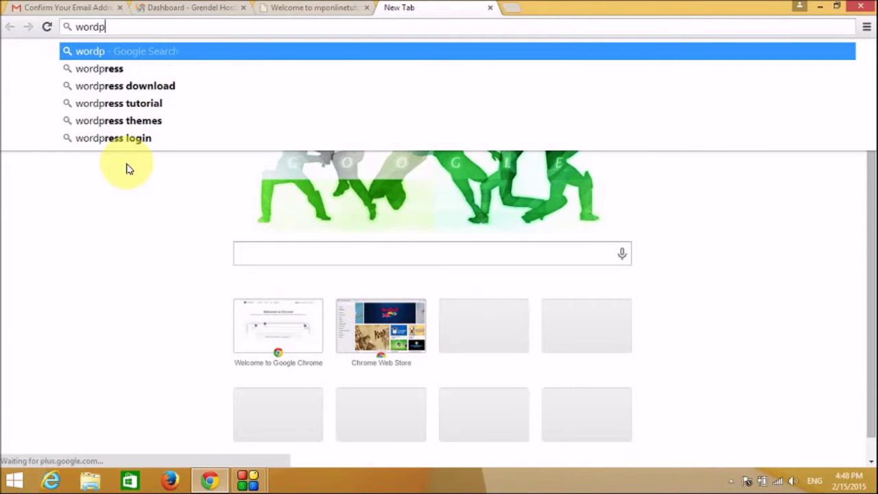
type("ress")
key("Down")
key("Return")
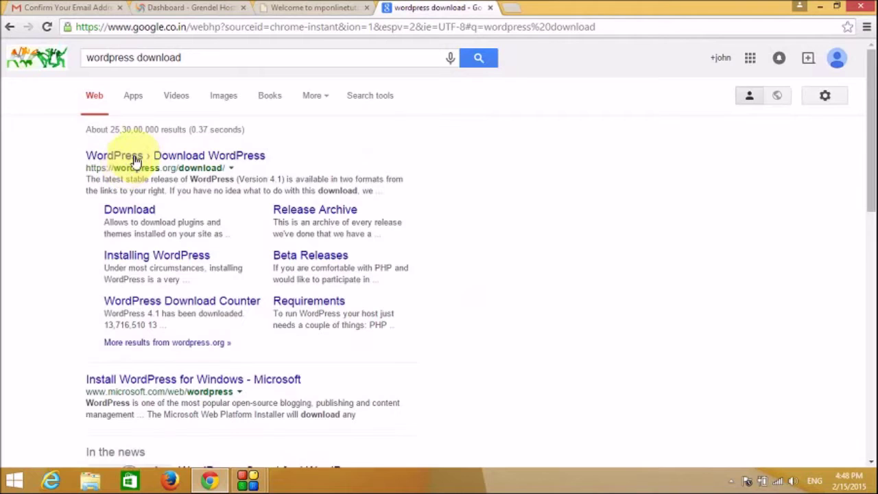
left_click(130, 210)
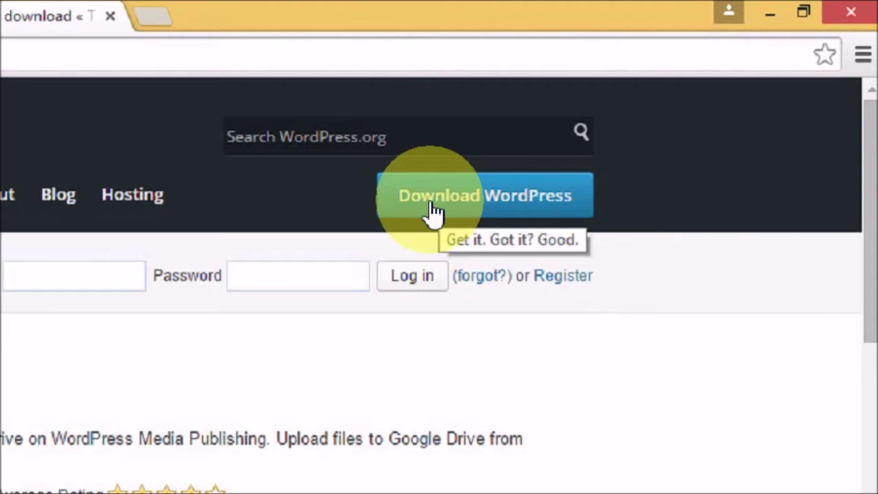
Go to the WordPress.org Download page offering WordPress 4.1 as .zip or .tar.gz.
left_click(441, 206)
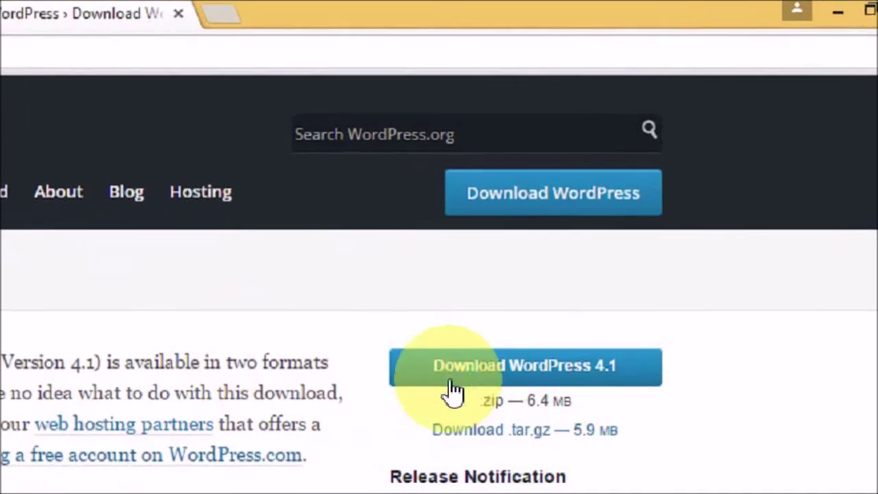
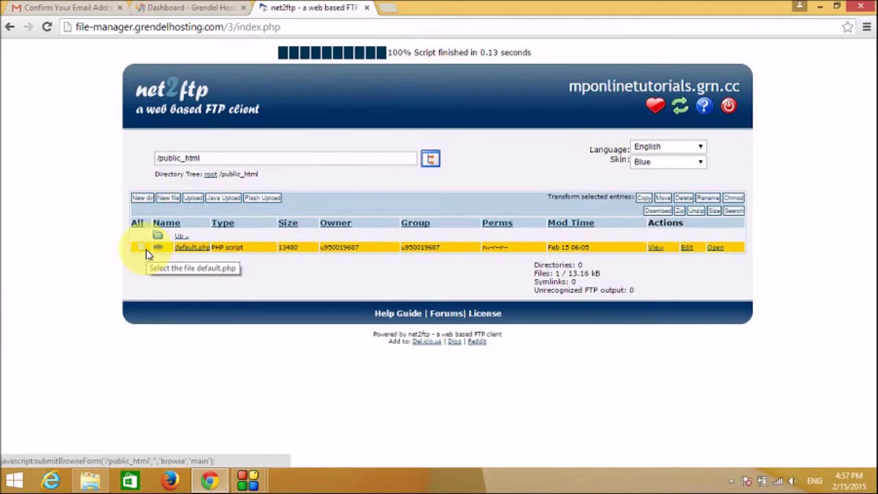
Delete default.php from the folder in net2ftp and confirm the deletion.
left_click(142, 248)
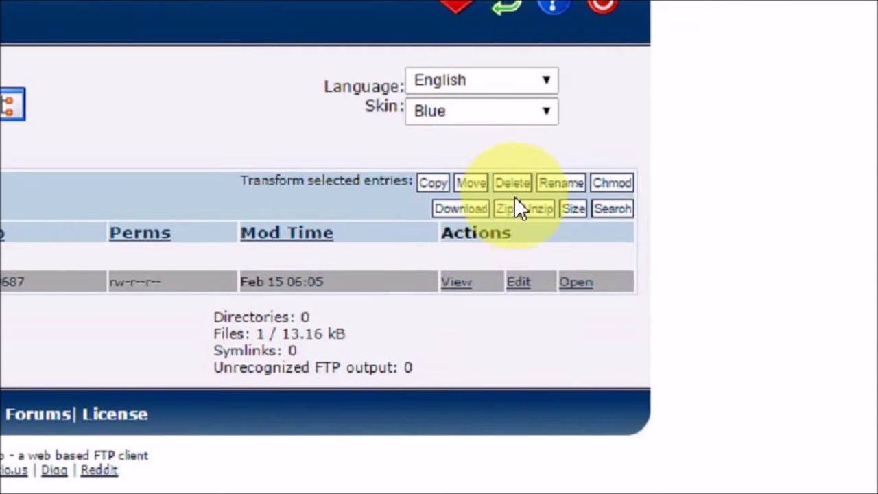
left_click(514, 183)
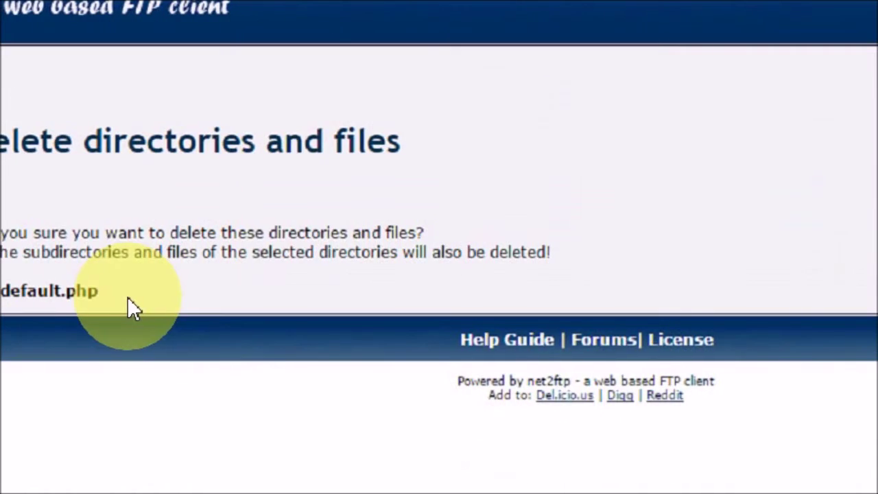
left_click(42, 179)
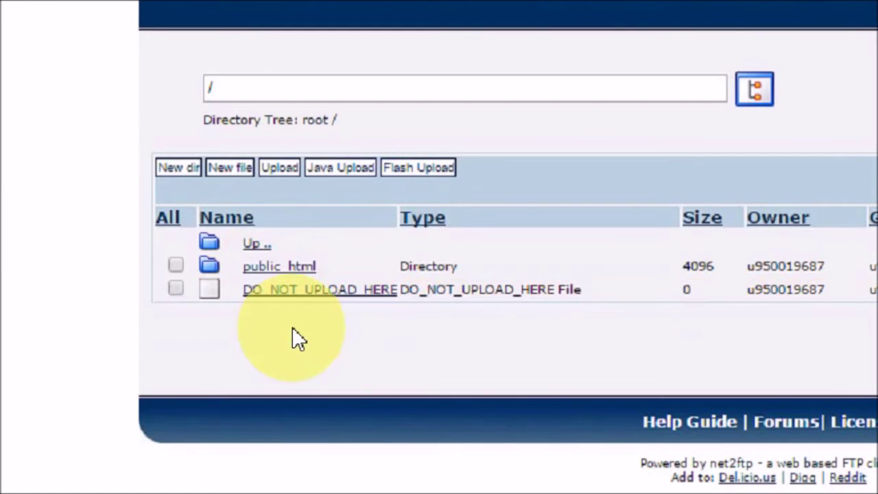
Open public_html's upload page and choose Desktop's wordpress.zip as an archive to extract.
left_click(268, 275)
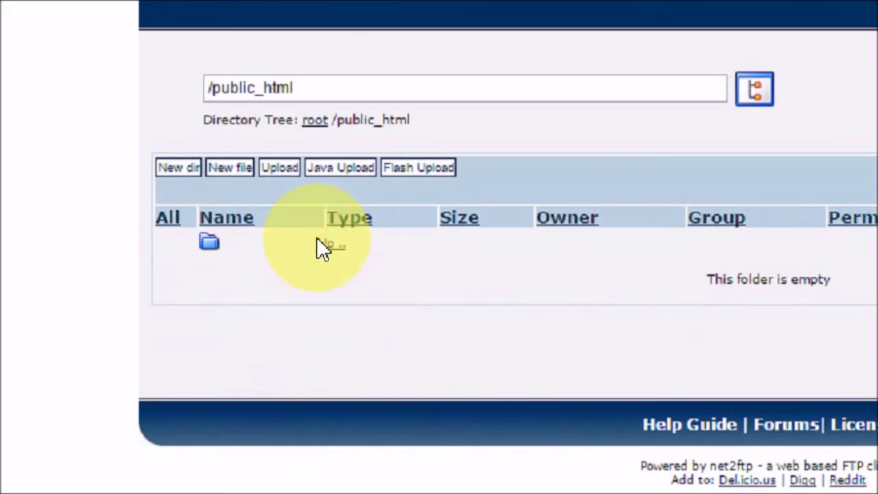
left_click(279, 167)
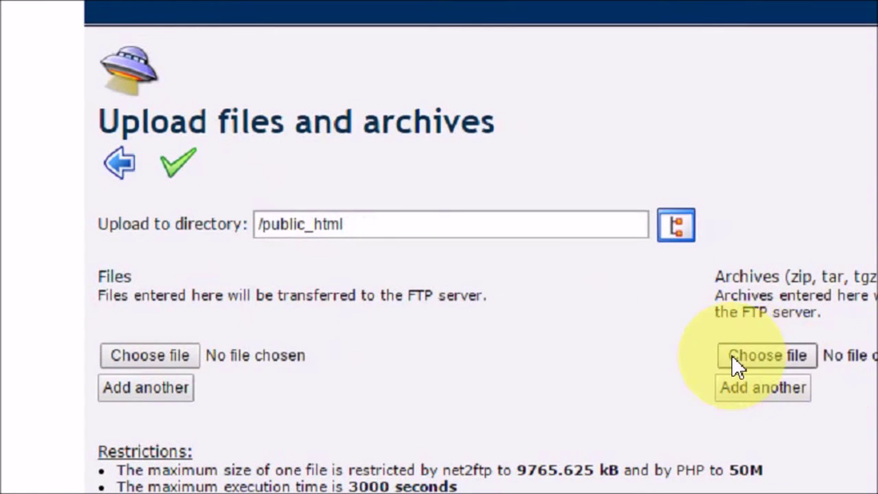
left_click(732, 354)
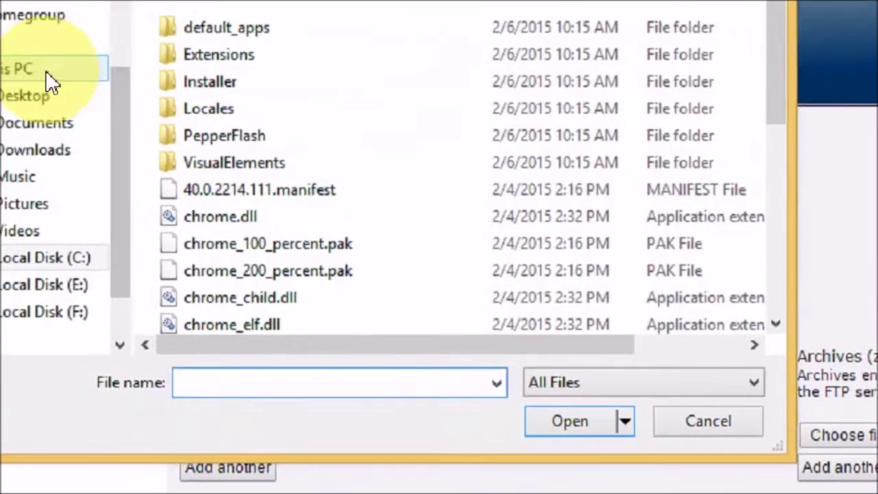
left_click(87, 113)
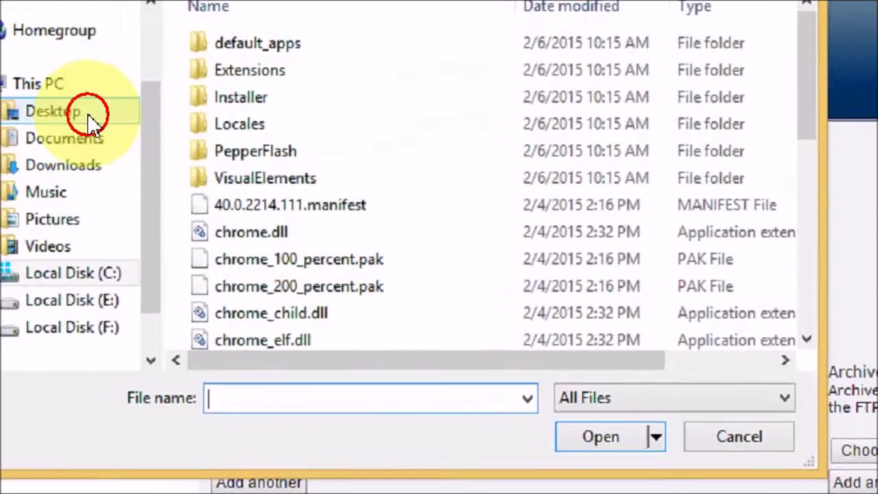
left_click(249, 88)
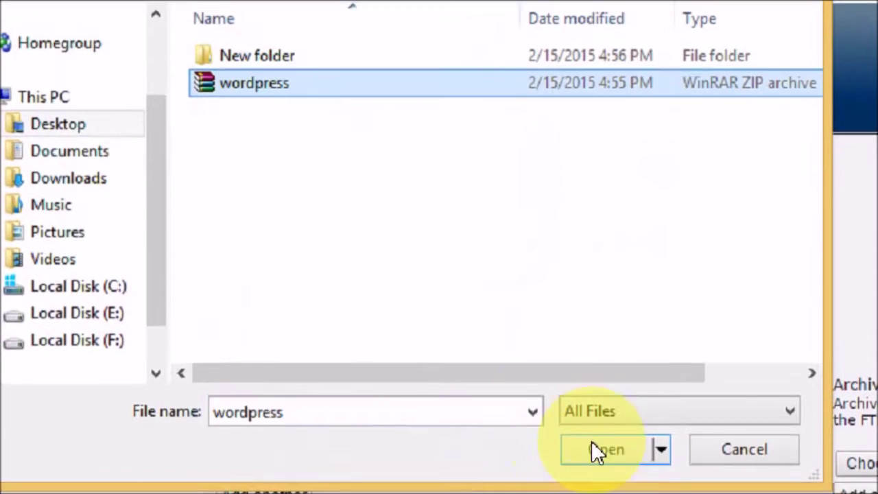
left_click(598, 487)
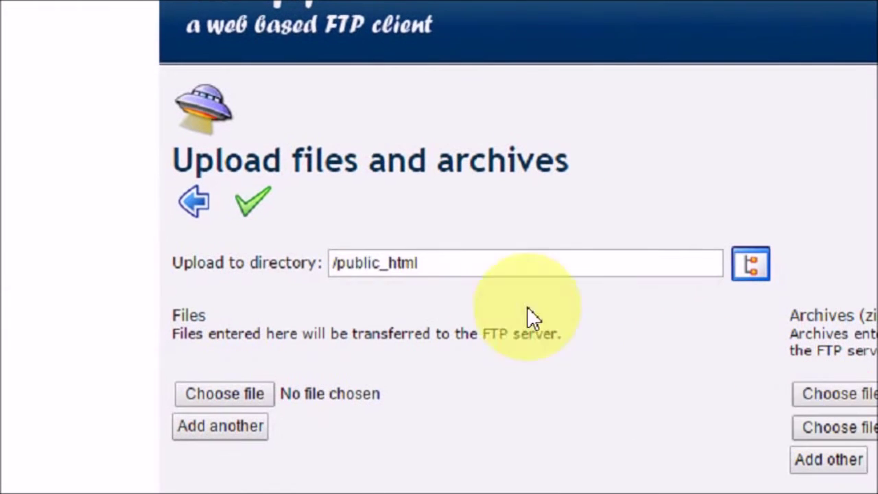
left_click(252, 210)
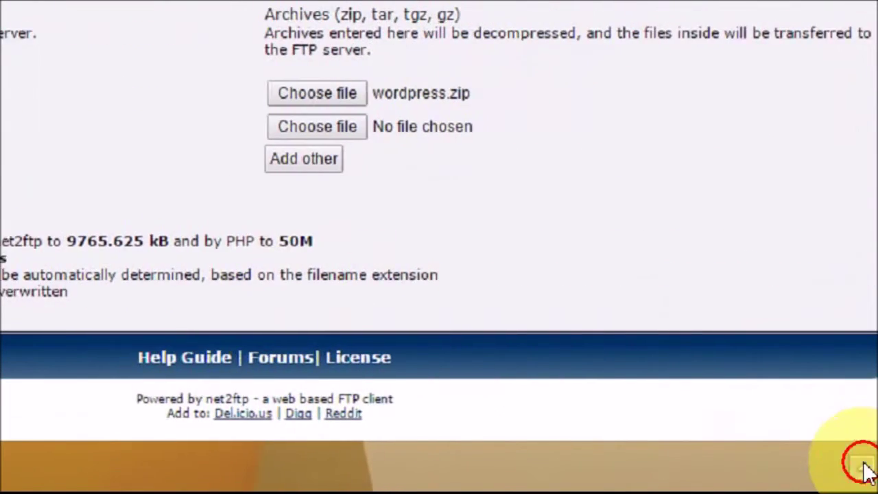
left_click(866, 468)
Submit the upload so wordpress.zip is decompressed into /public_html.
right_click(853, 347)
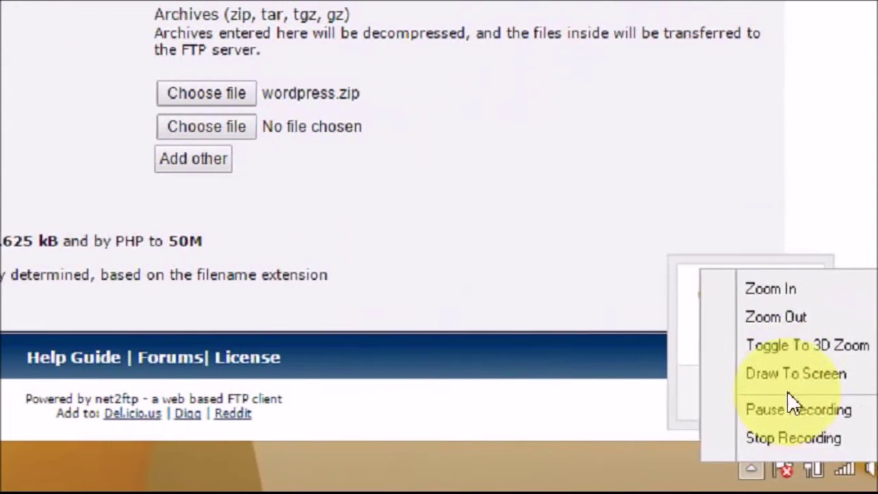
left_click(793, 409)
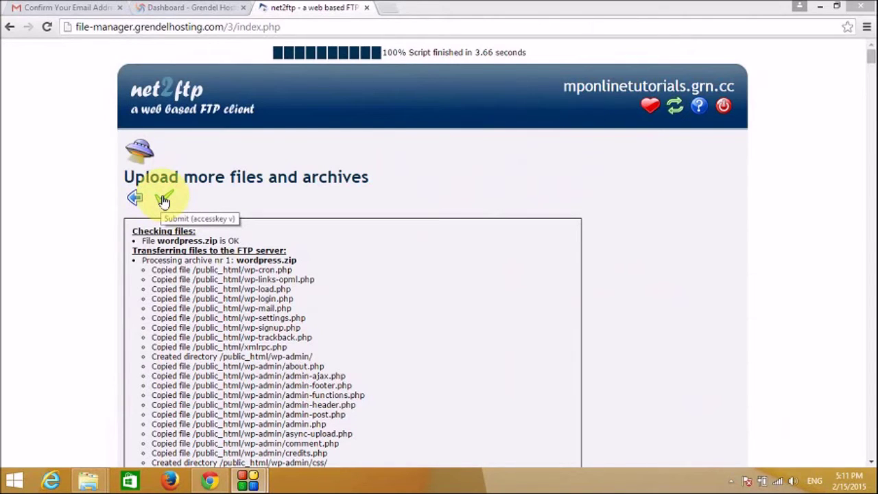
left_click(163, 199)
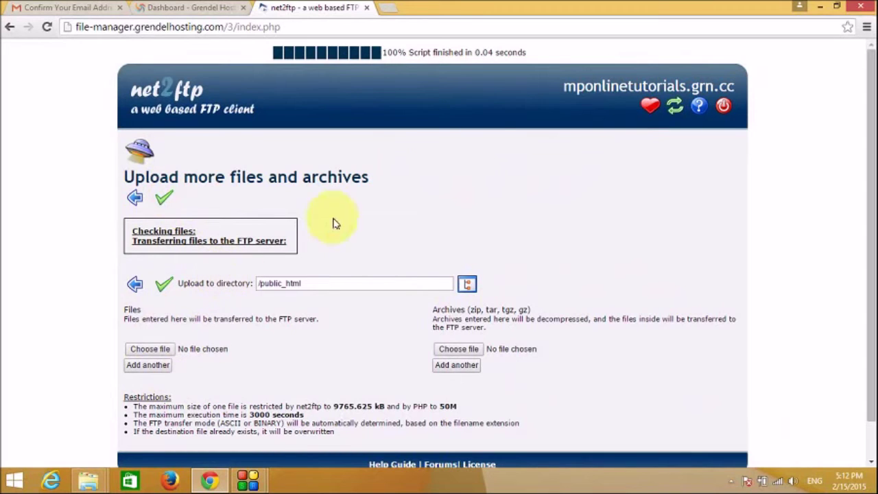
left_click(196, 7)
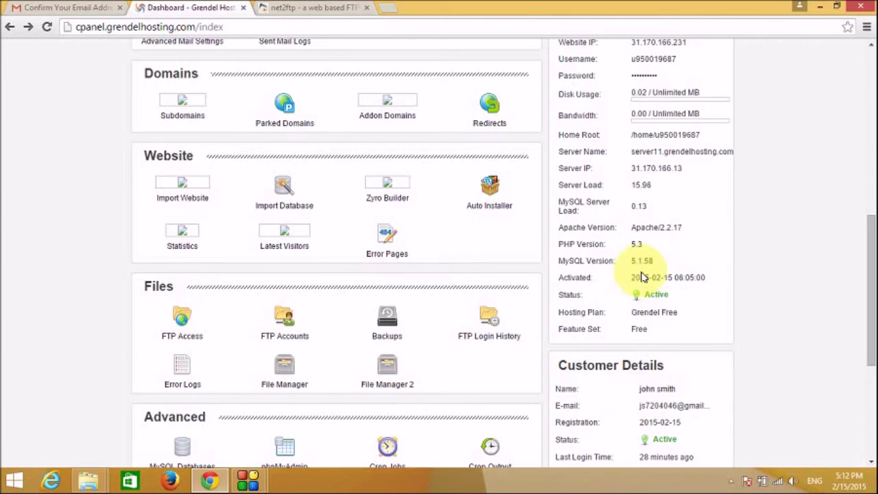
Open the domain mponlinetutorials.grn.cc from the cPanel Account Information in a new tab.
scroll(638, 267, "up", 3)
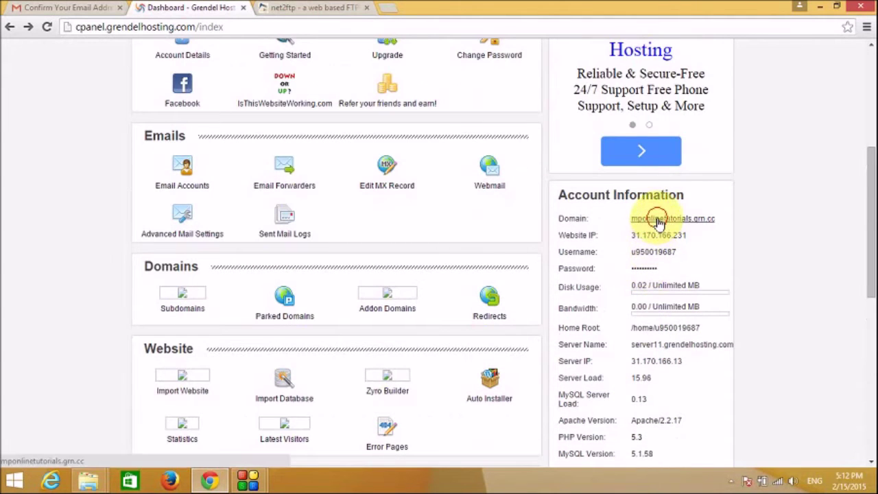
left_click(655, 220)
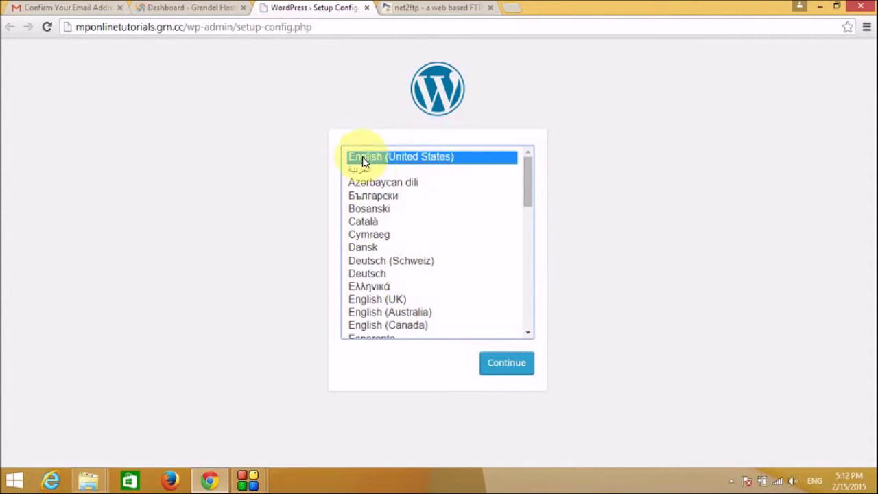
Choose English (United States) and pass the welcome page with Let's go!
left_click(504, 367)
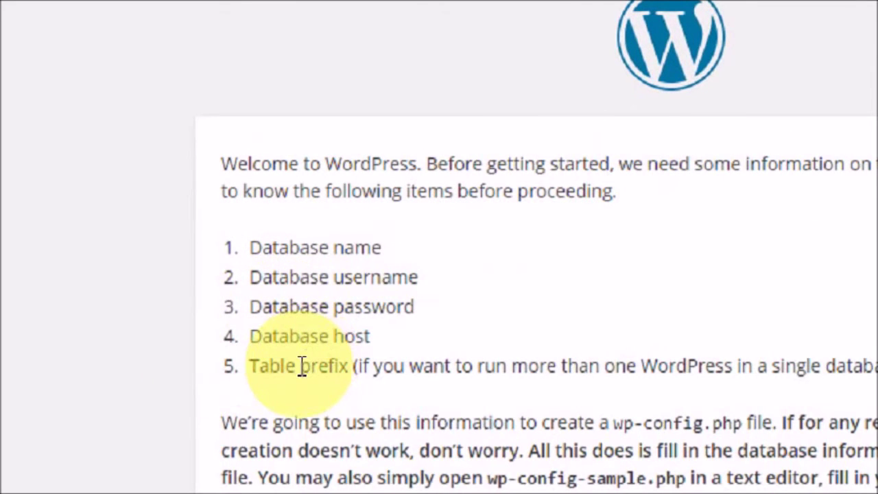
scroll(302, 411, "down", 3)
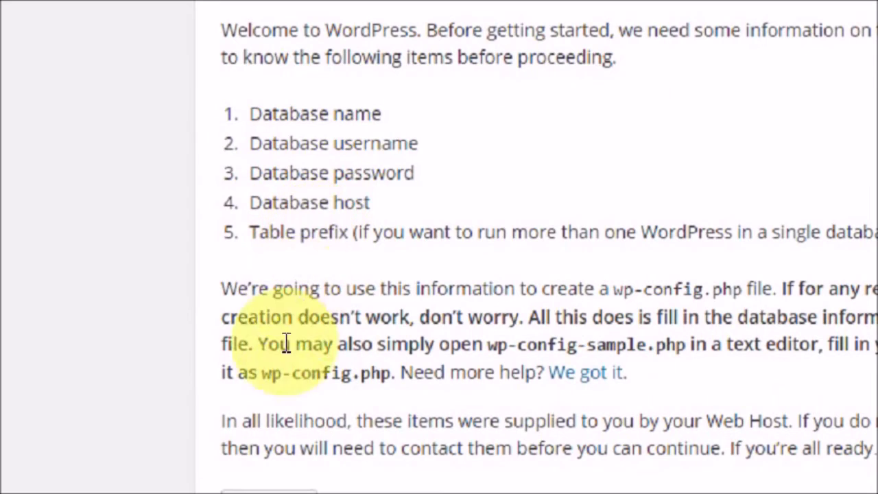
scroll(280, 418, "down", 2)
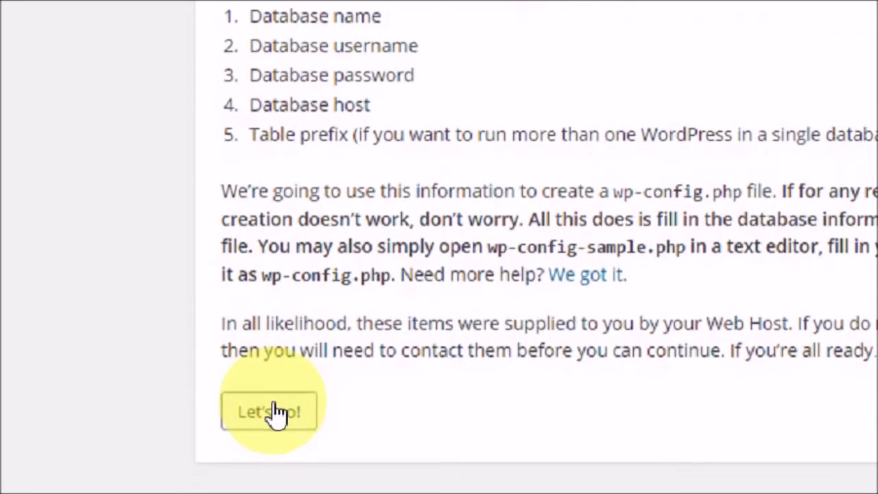
left_click(278, 431)
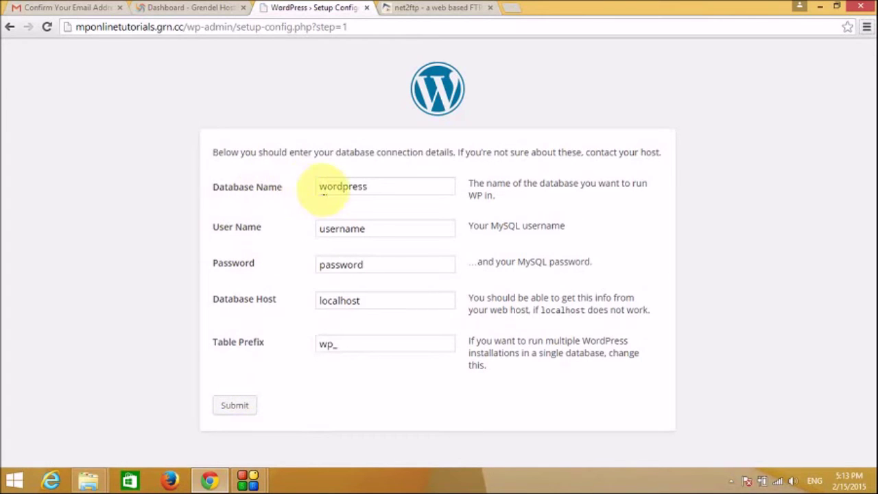
left_click(180, 10)
Create a MySQL database and user named mponl with a password, then check the database list.
scroll(214, 207, "up", 3)
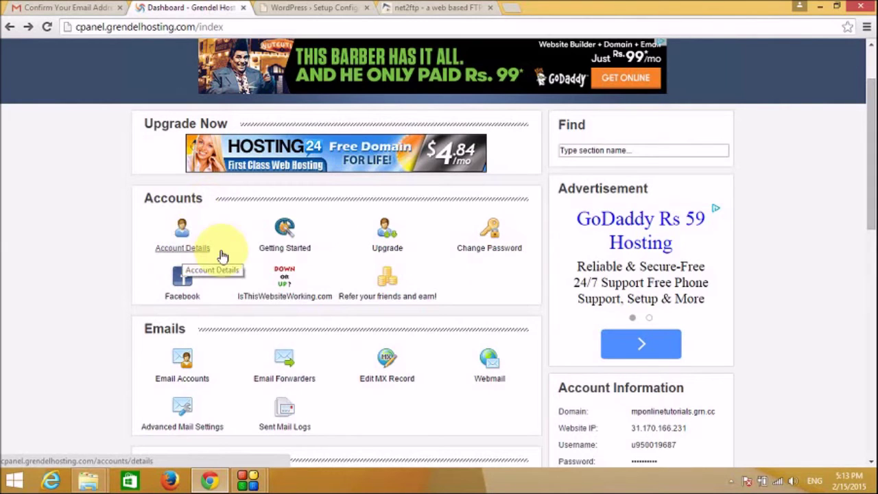
scroll(312, 280, "down", 6)
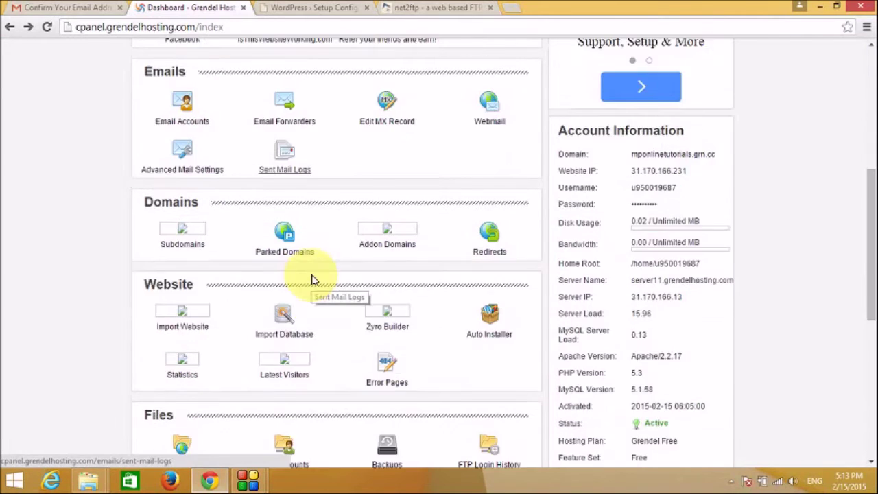
scroll(274, 350, "down", 1)
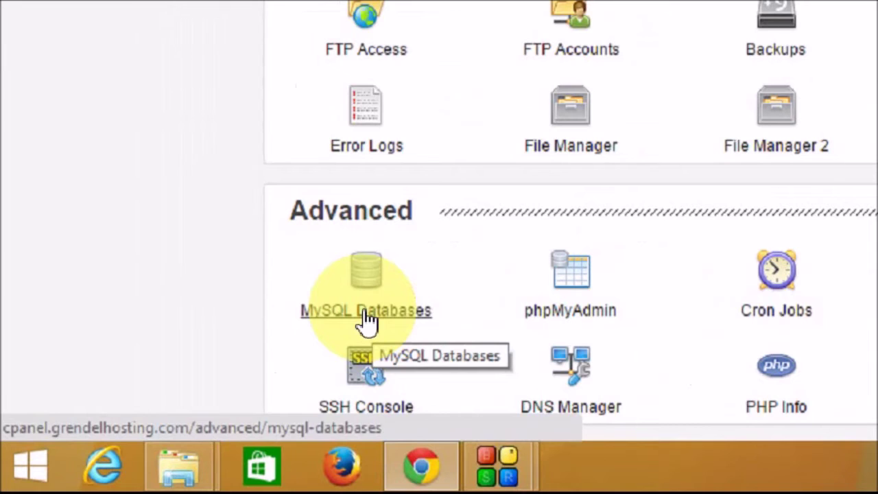
left_click(182, 407)
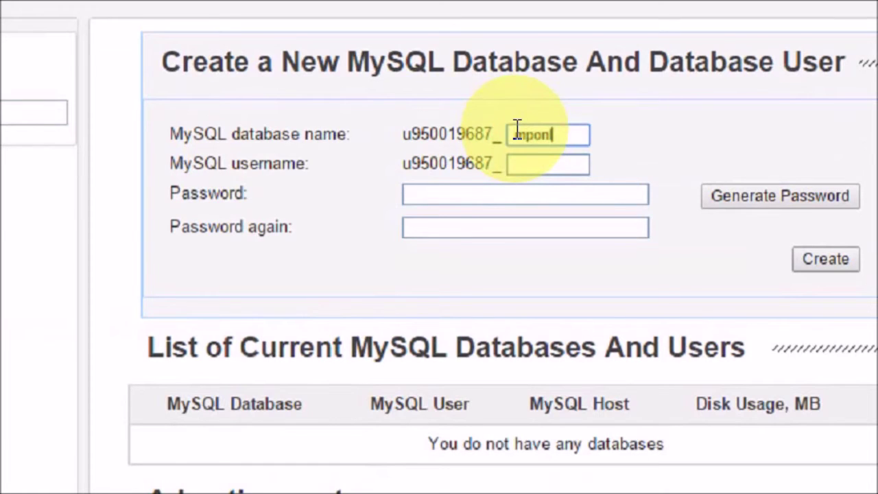
left_click(548, 168)
type("mponl")
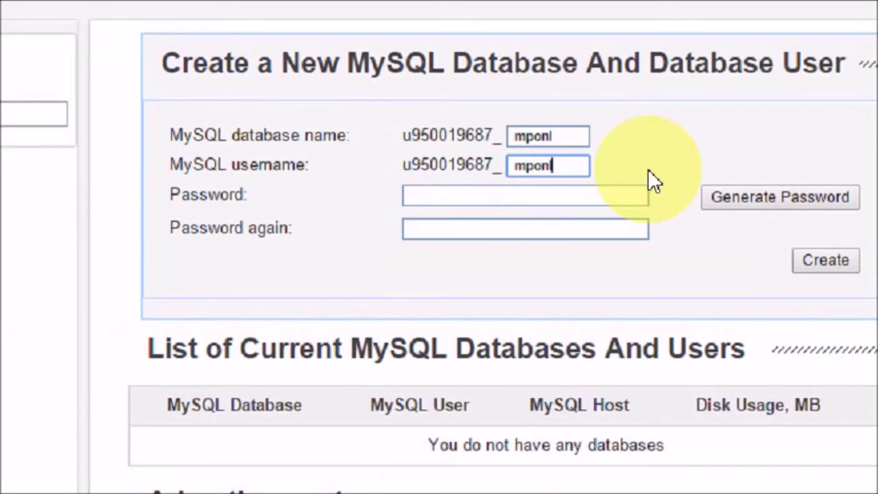
left_click(483, 198)
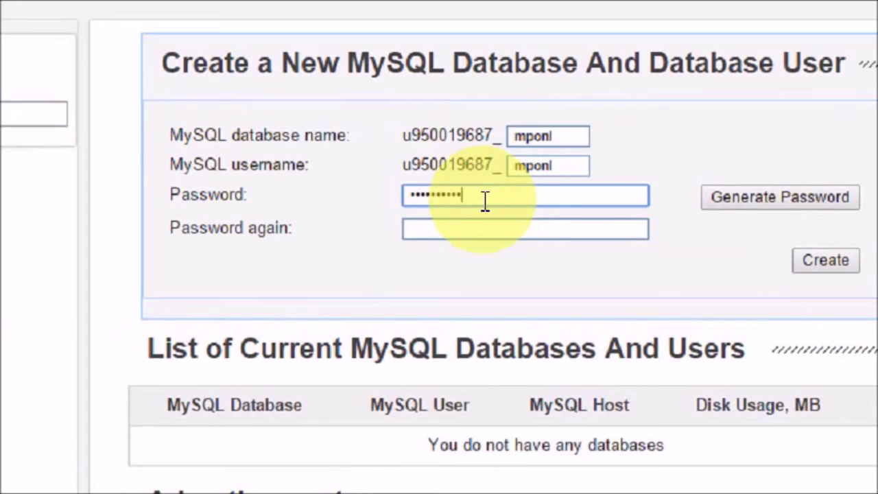
left_click(477, 228)
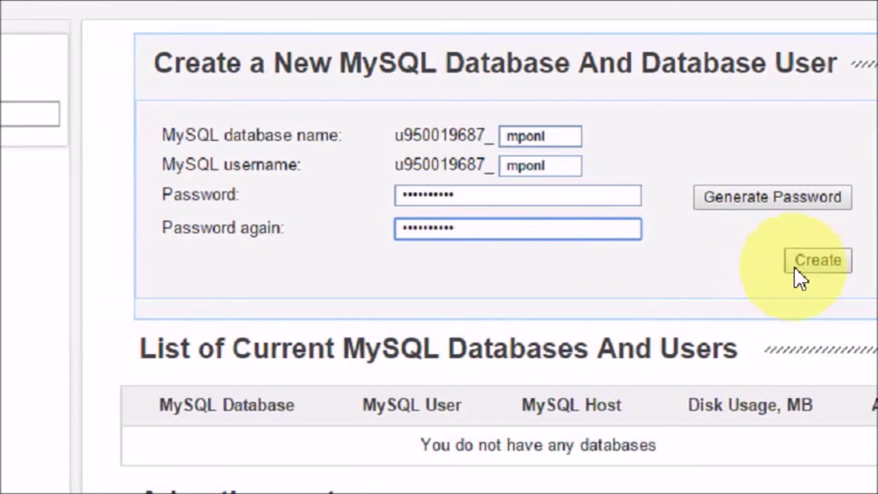
left_click(819, 267)
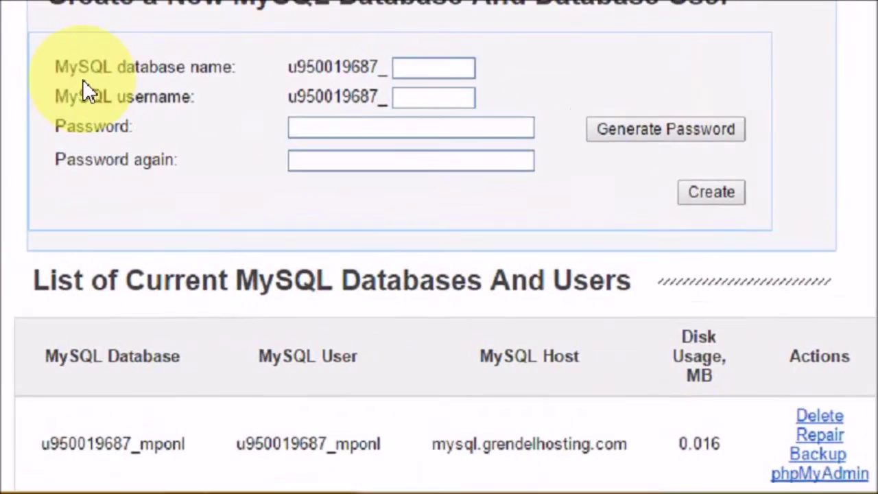
scroll(337, 348, "down", 3)
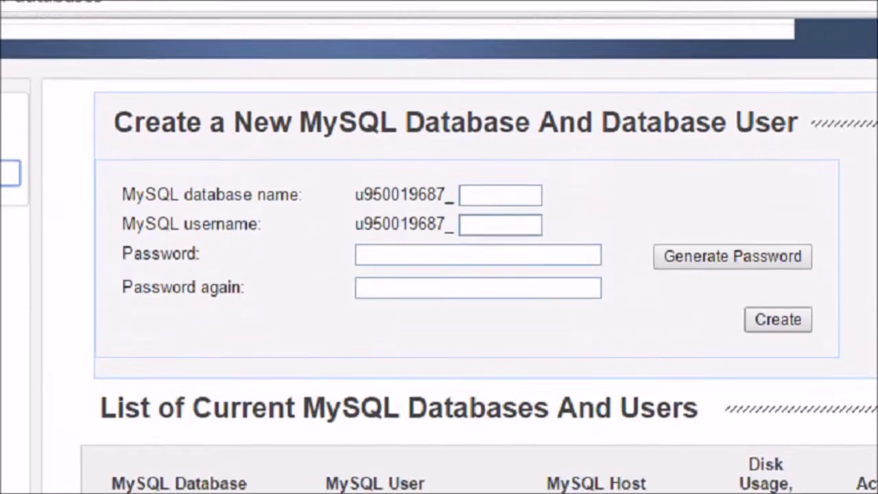
left_click(78, 6)
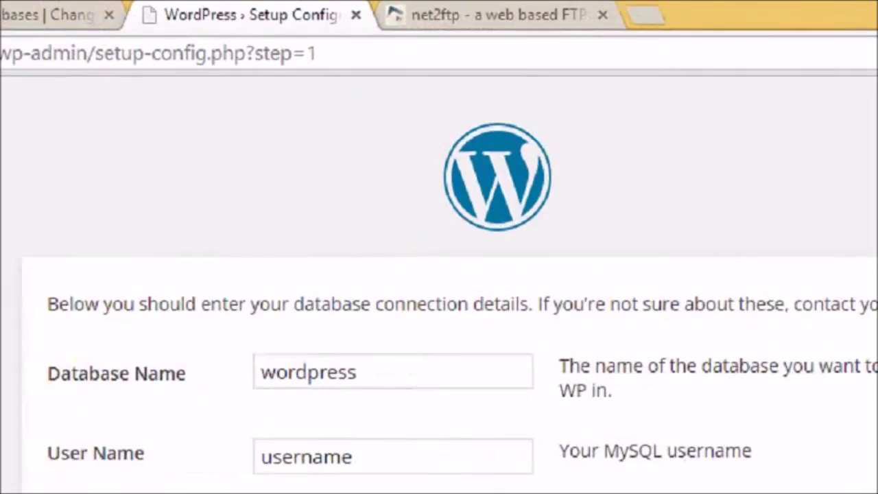
Copy the new database name from cPanel into WordPress's Database Name field.
left_click(75, 9)
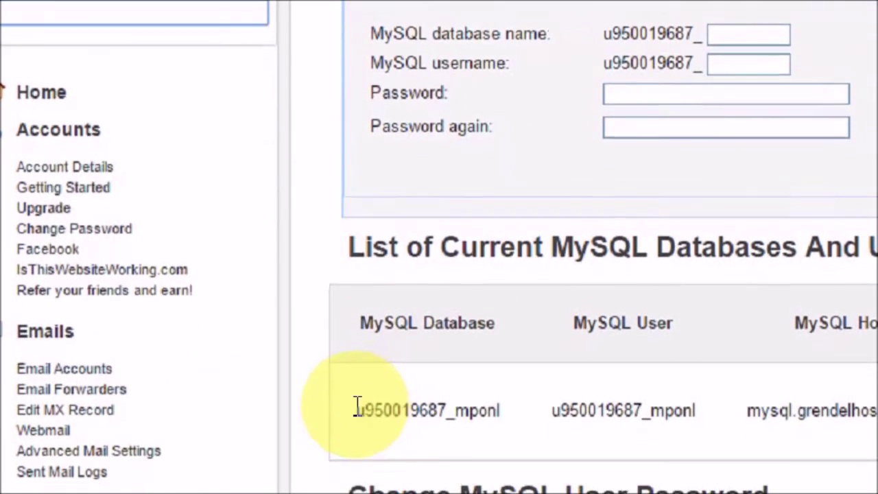
left_click_drag(355, 382, 495, 368)
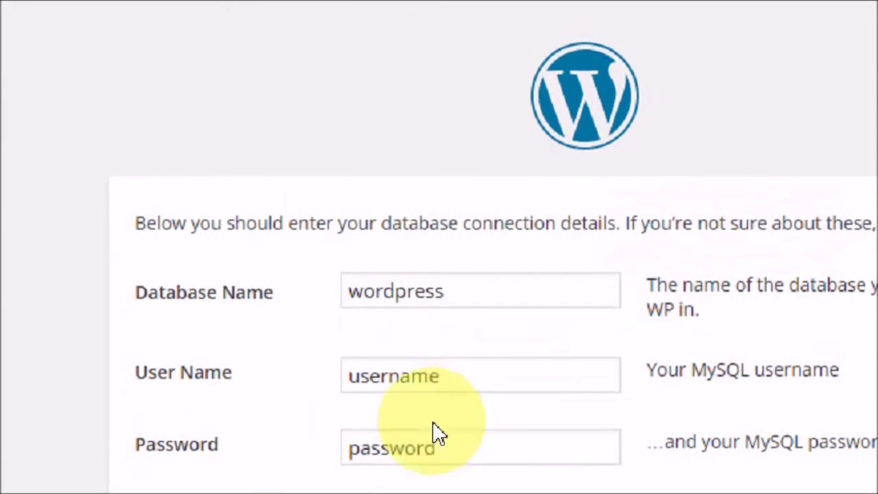
left_click_drag(450, 296, 144, 267)
type("u950019687_mponl")
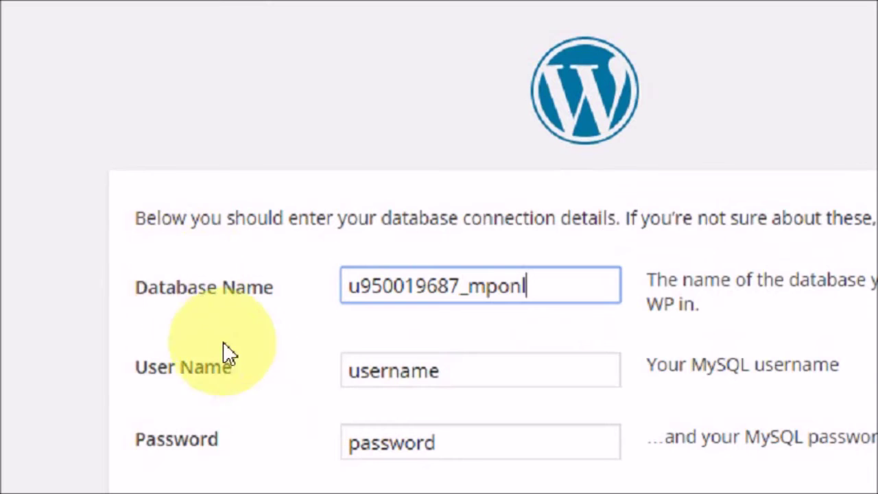
Paste the MySQL user name into User Name and submit the connection details.
left_click(153, 10)
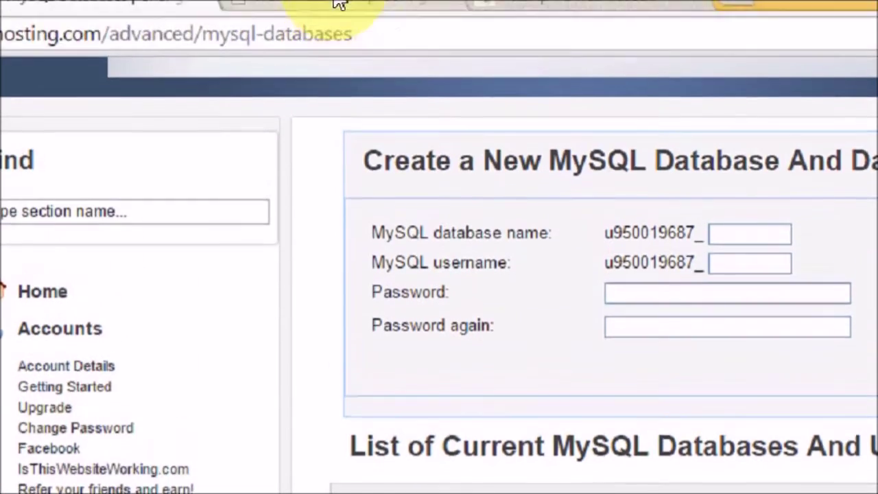
left_click(339, 10)
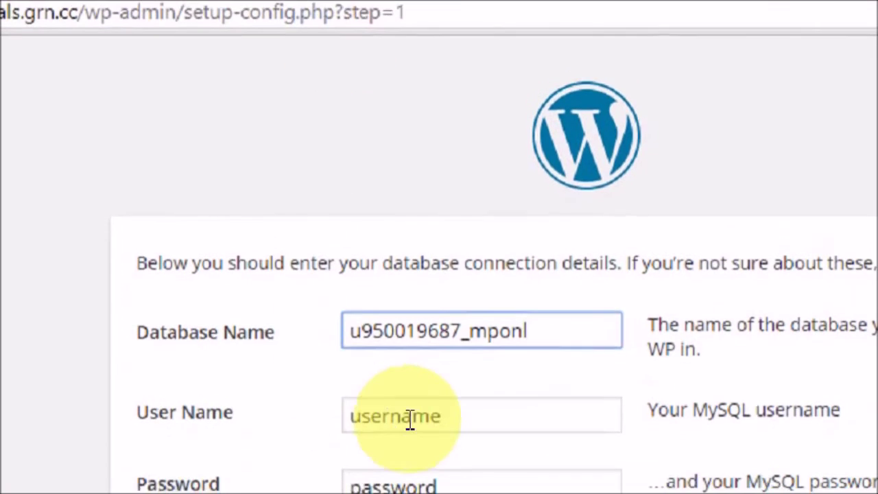
left_click(402, 452)
left_click_drag(442, 378, 142, 377)
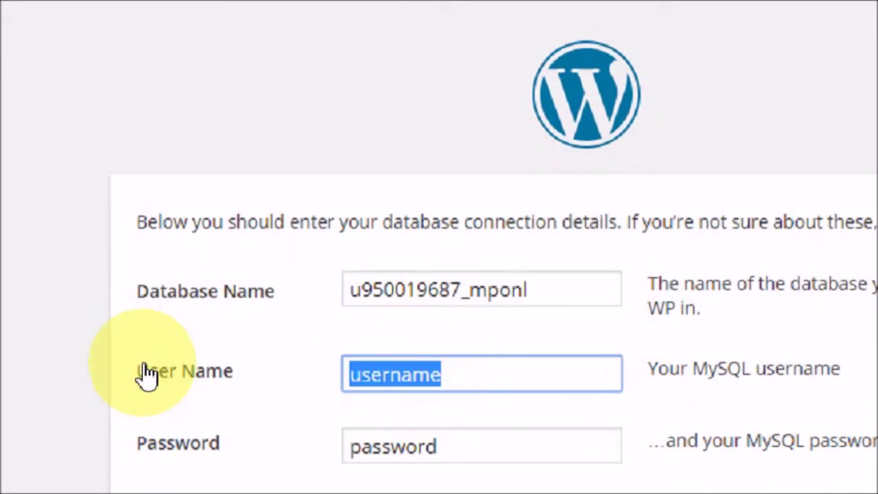
type("u950019687_mponl")
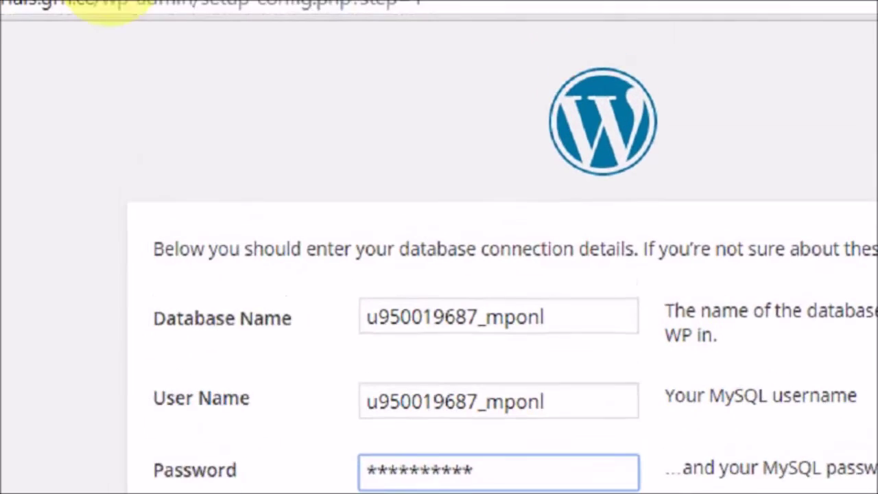
left_click(128, 9)
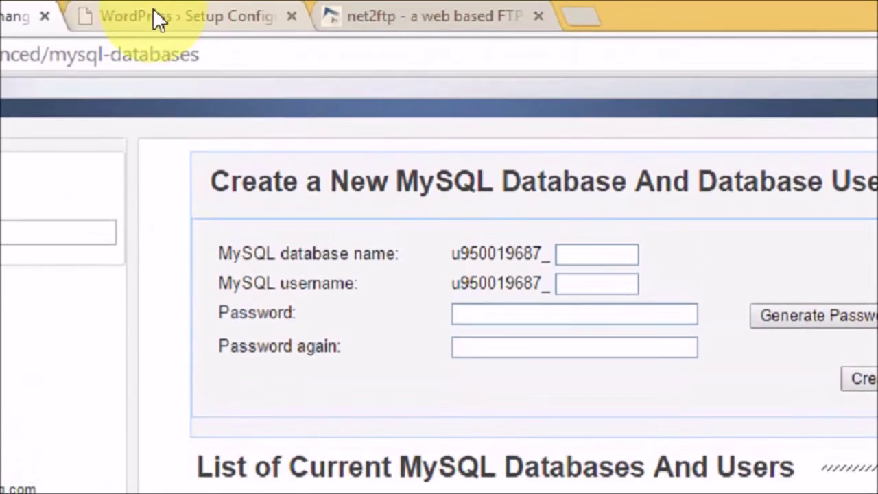
left_click(153, 8)
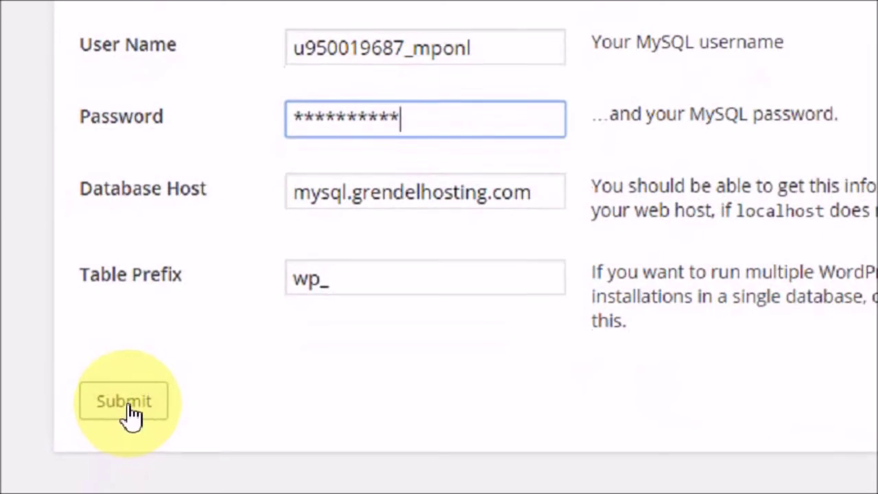
left_click(129, 397)
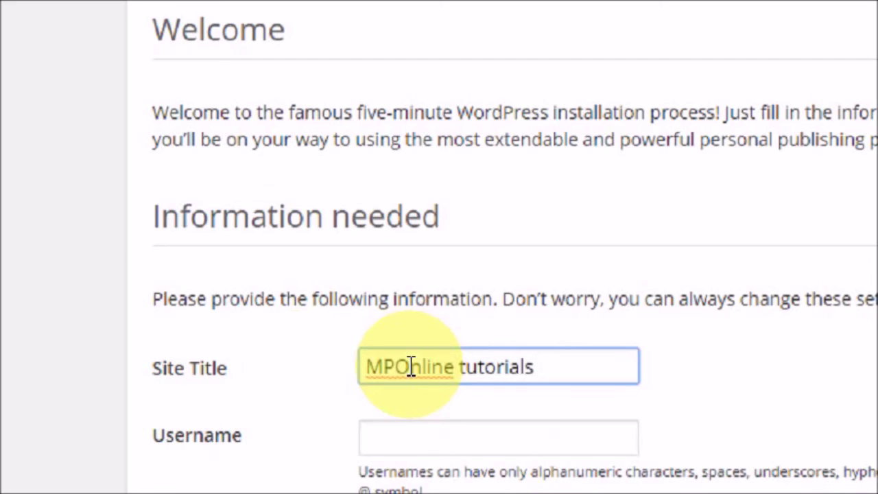
Move to the Username field below the Site Title 'MPOnline tutorials'.
scroll(418, 412, "down", 1)
left_click(423, 378)
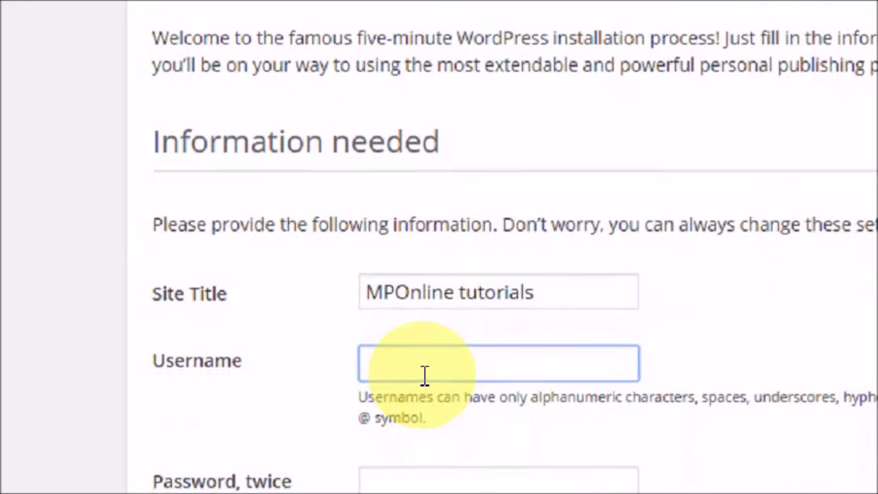
scroll(423, 376, "down", 2)
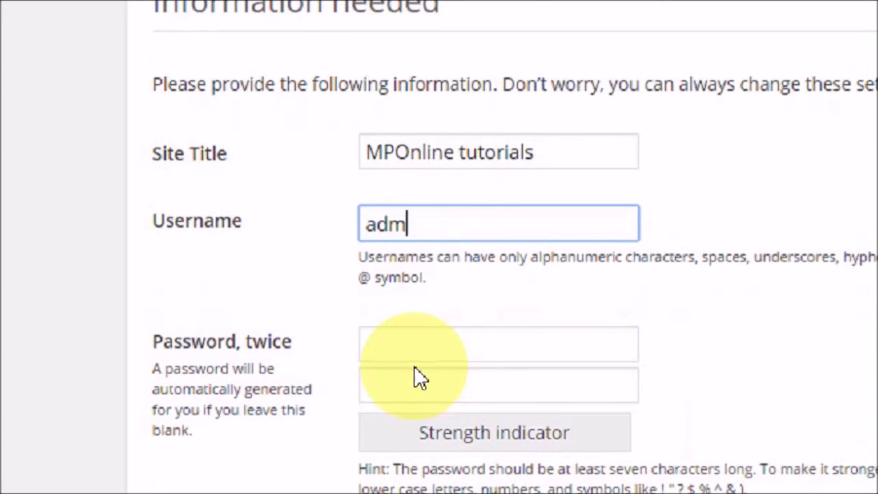
Enter the admin password in the first Password field and begin repeating it in the second.
scroll(377, 343, "down", 2)
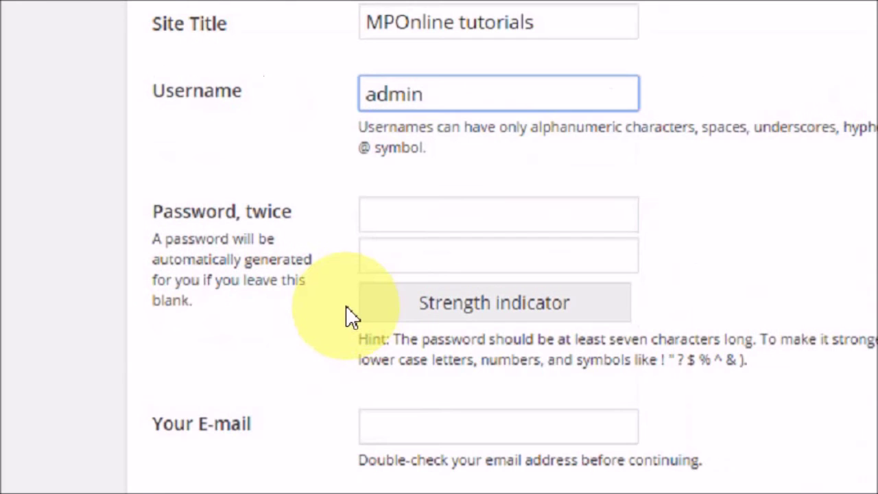
left_click(400, 218)
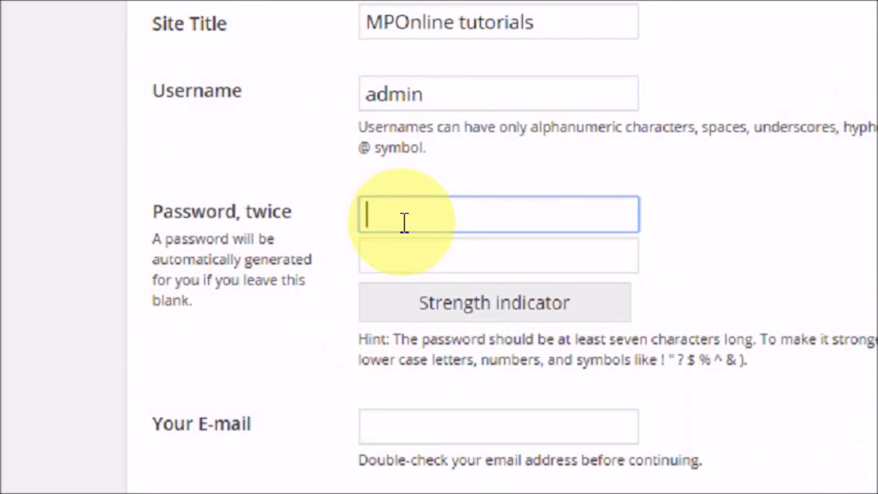
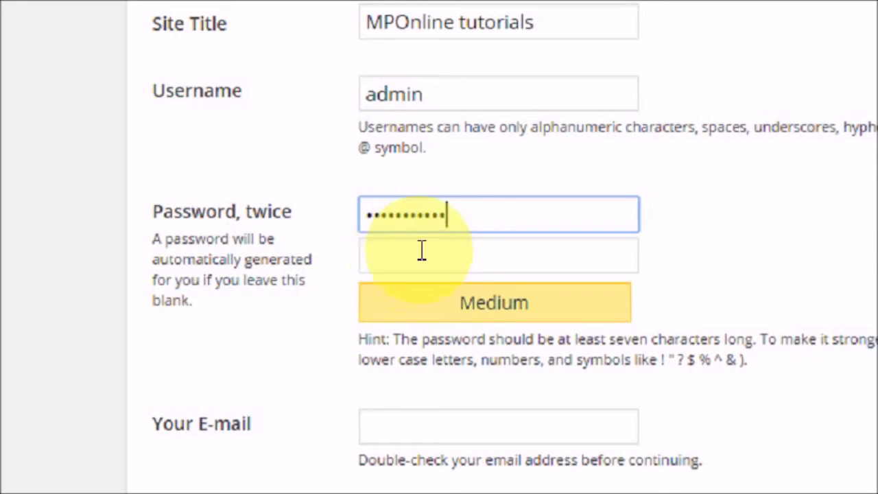
left_click_drag(468, 209, 264, 206)
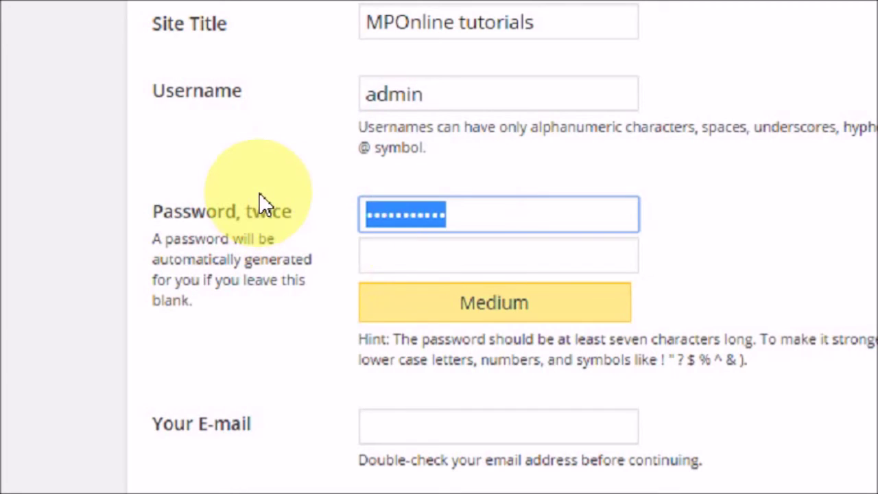
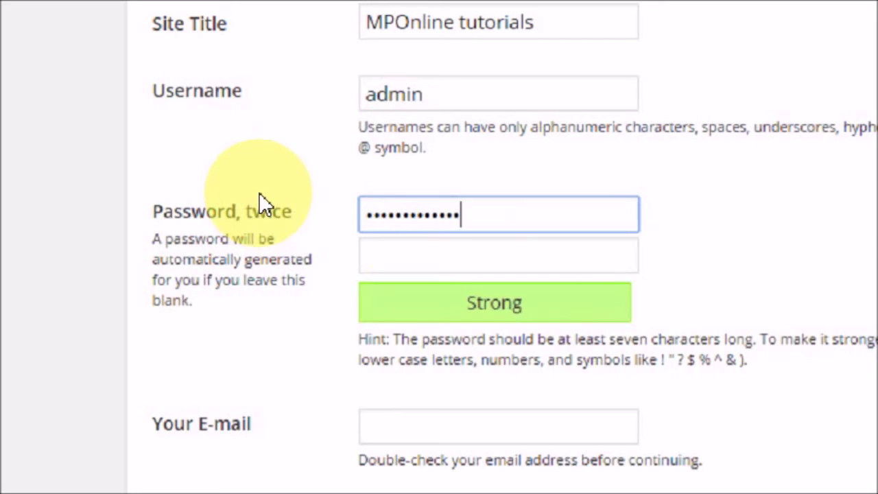
left_click(402, 263)
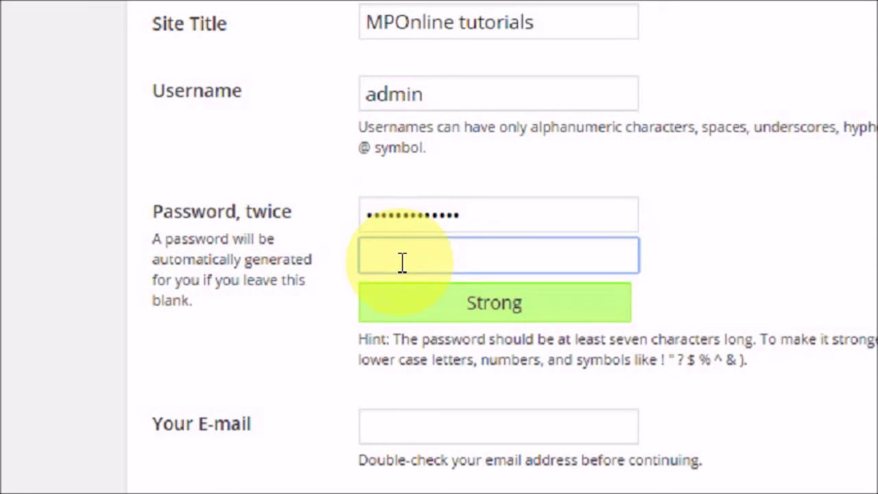
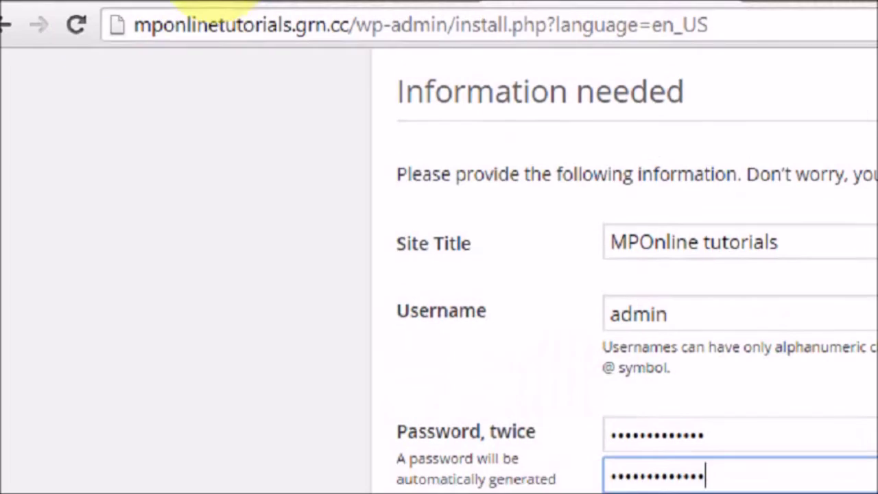
Copy the account's e-mail address from Gmail and paste it into the installer's e-mail field.
left_click(191, 22)
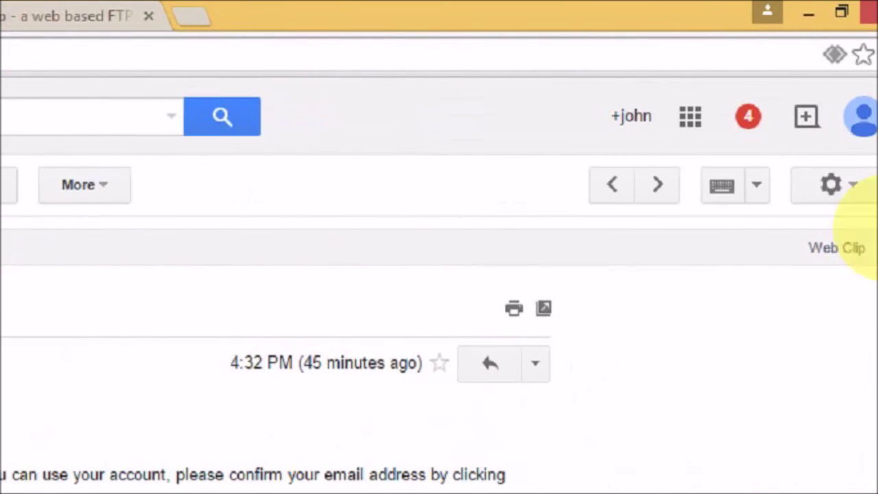
left_click(844, 123)
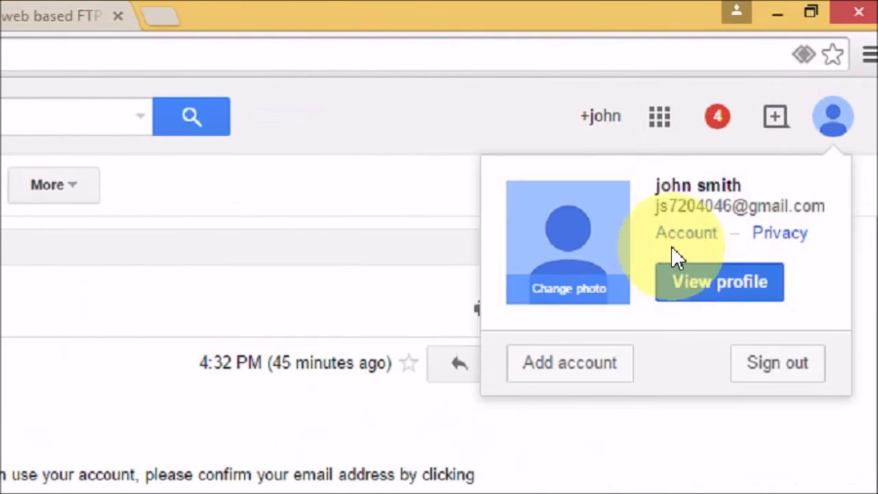
left_click_drag(657, 204, 826, 216)
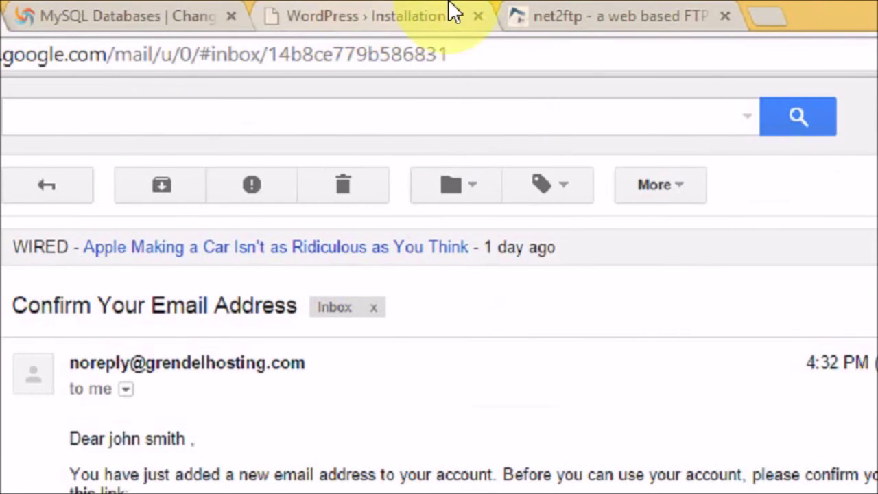
left_click(453, 12)
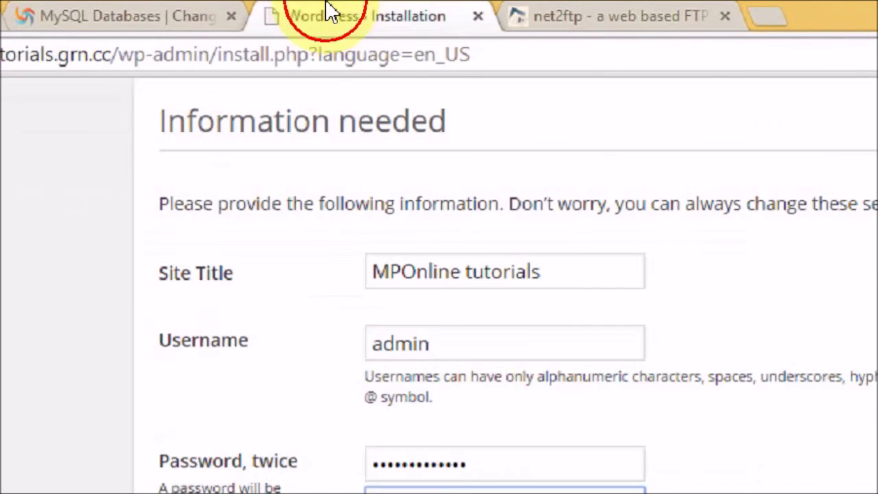
left_click(410, 461)
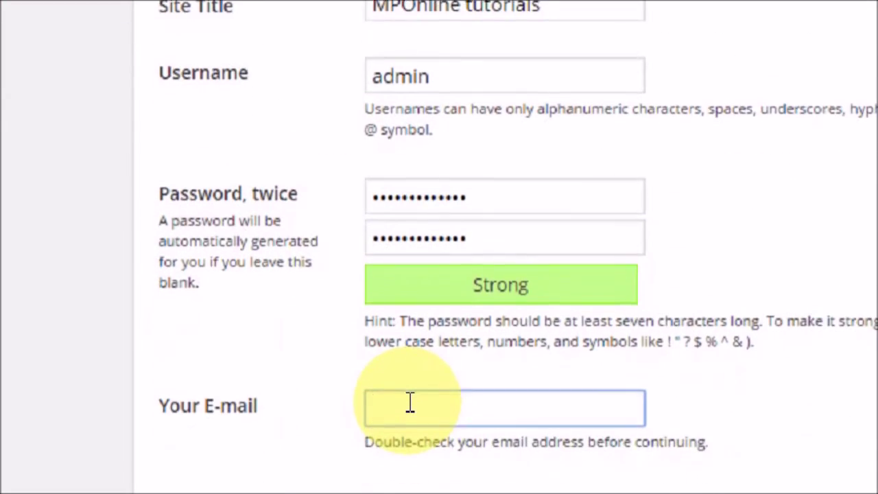
type("Account–Privacy View profile")
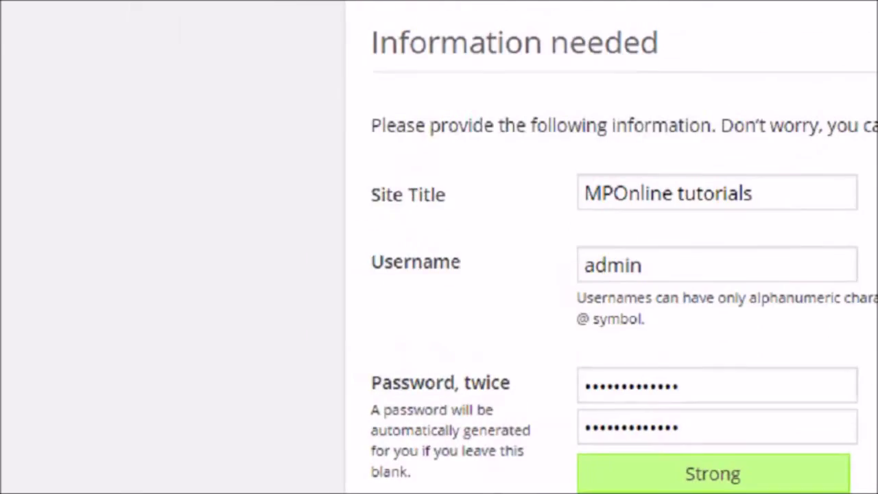
Recopy the address from Gmail, then replace the e-mail field with the full address typed in.
left_click(133, 20)
left_click(766, 230)
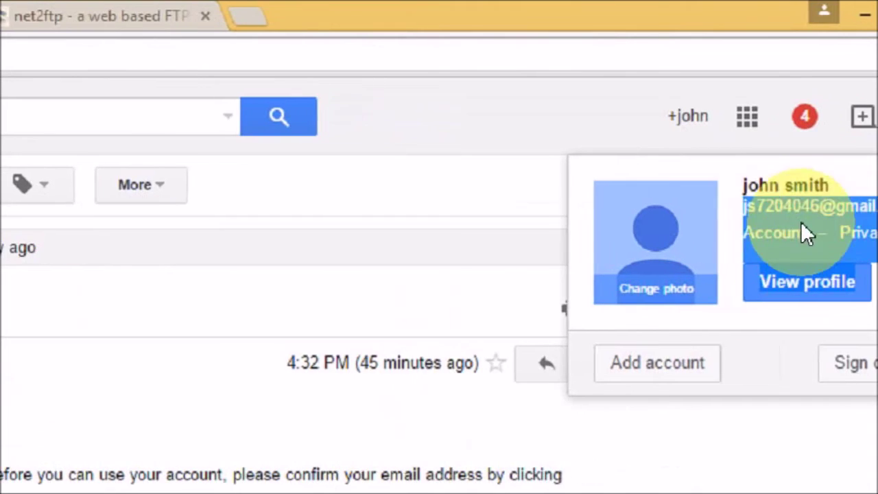
mouse_move(767, 212)
left_mouse_down()
mouse_move(843, 205)
mouse_move(780, 214)
left_mouse_up()
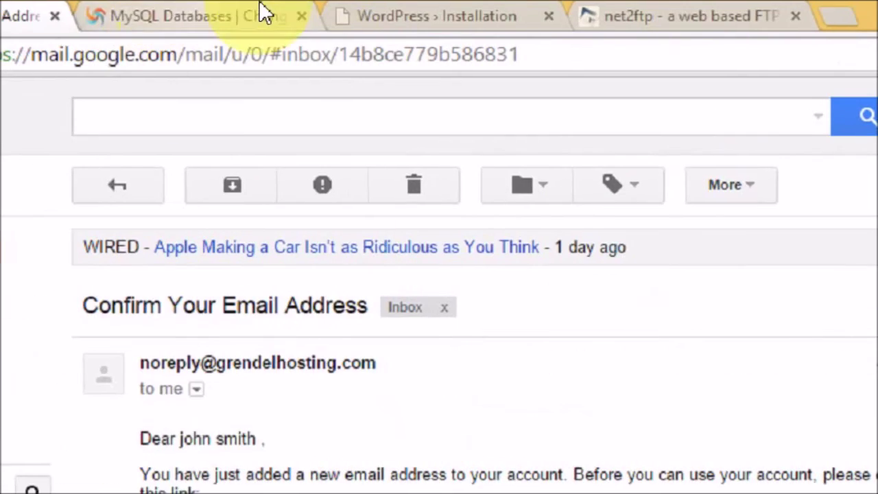
left_click(387, 19)
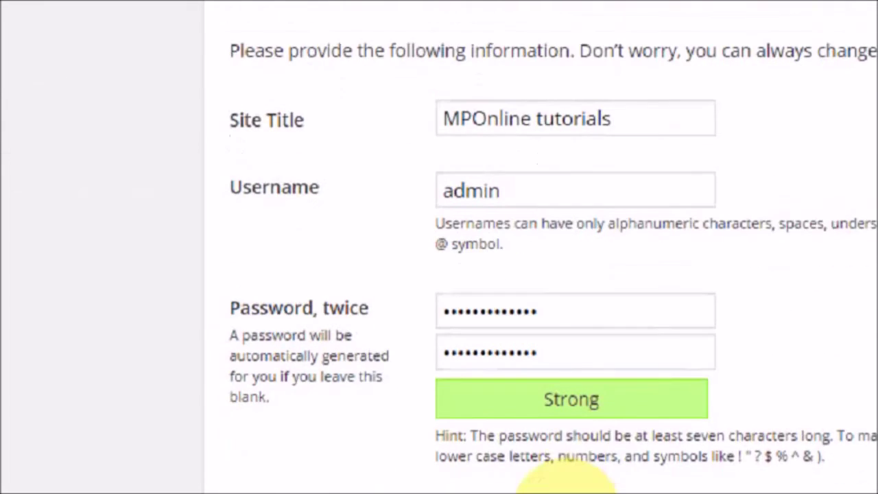
left_click(549, 435)
key("ctrl+v")
triple_click(526, 402)
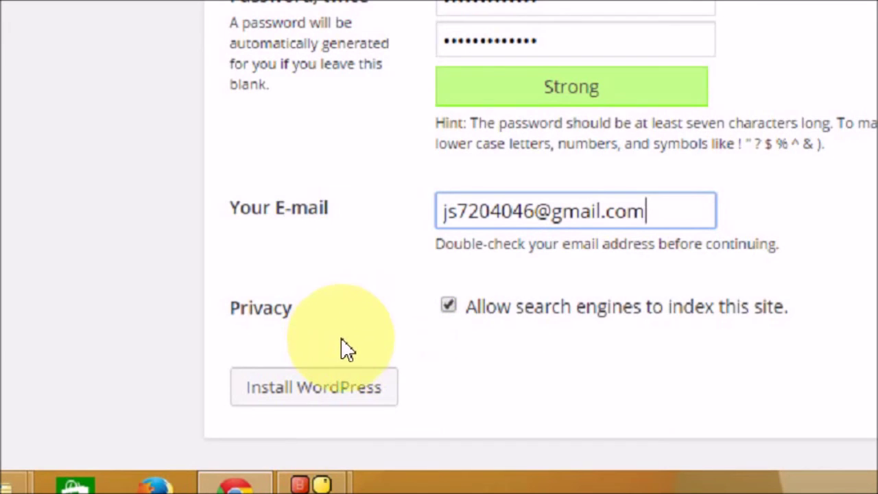
Run the WordPress installation and continue from the Success page to the login page.
left_click(368, 388)
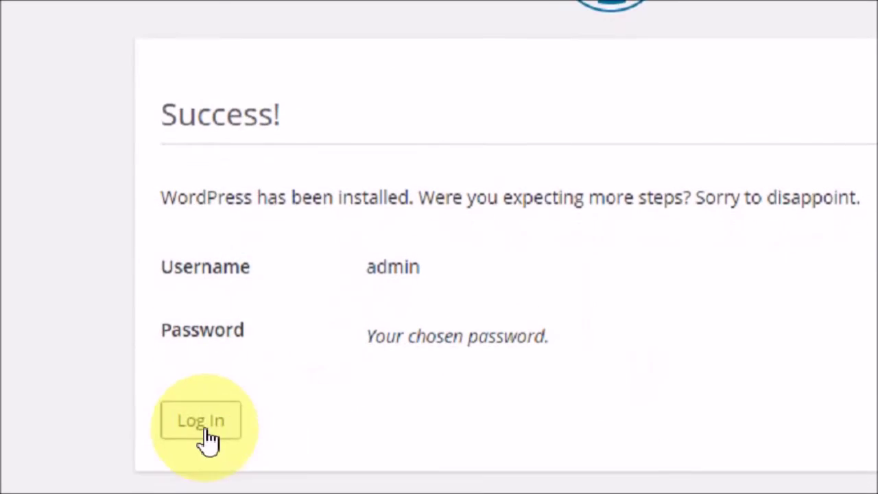
left_click(204, 432)
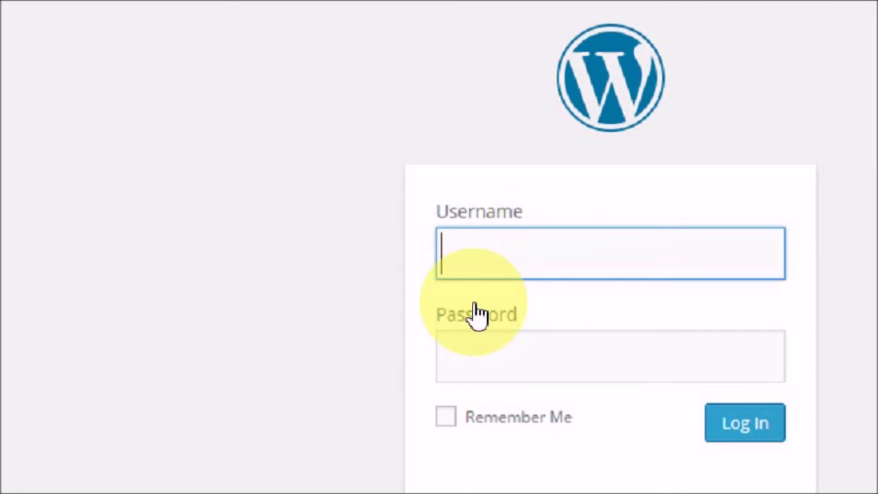
Enter username admin and the account password on the login page, retyping the mistyped password.
type("admin")
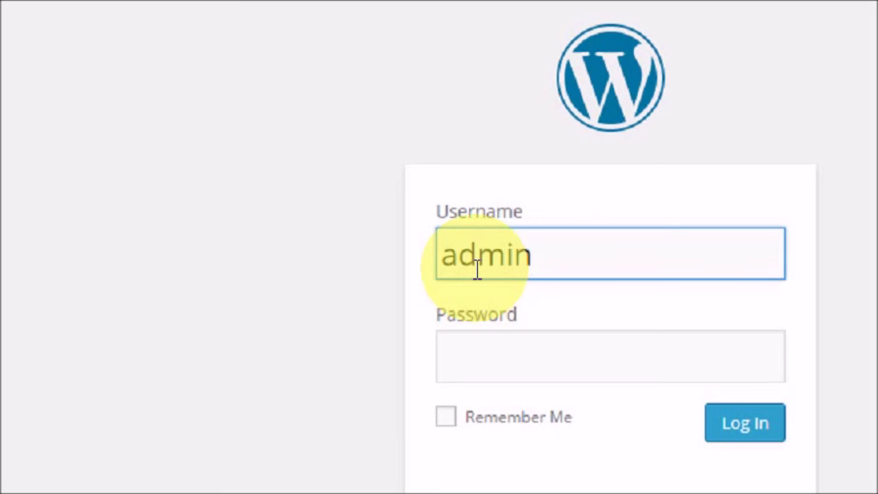
key("Tab")
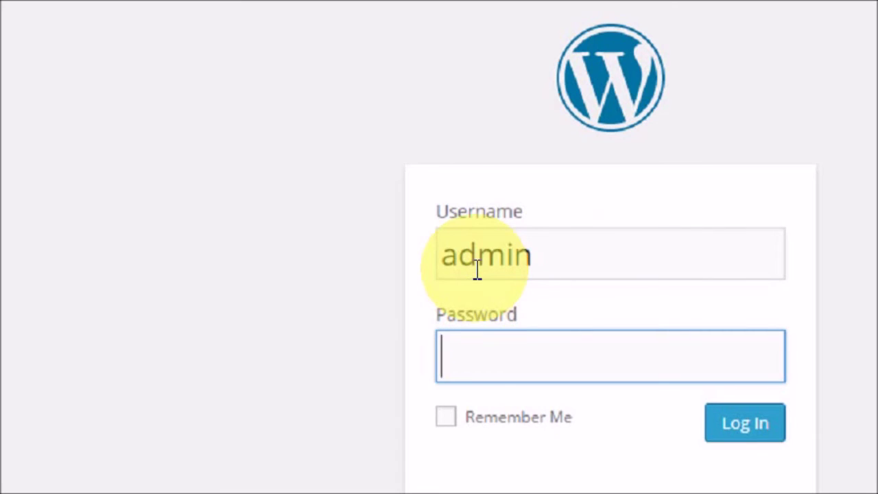
type("••••••••")
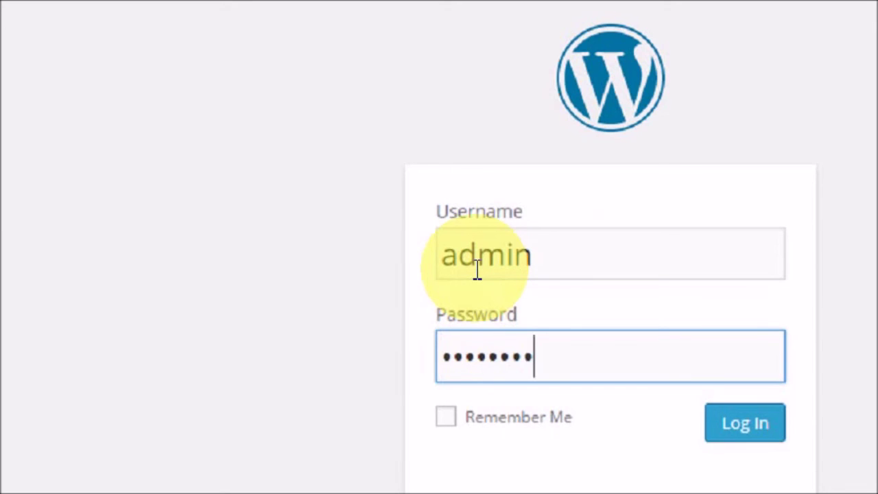
key("BackSpace")
key("BackSpace")
key("BackSpace")
key("BackSpace")
key("BackSpace")
key("BackSpace")
key("BackSpace")
key("BackSpace")
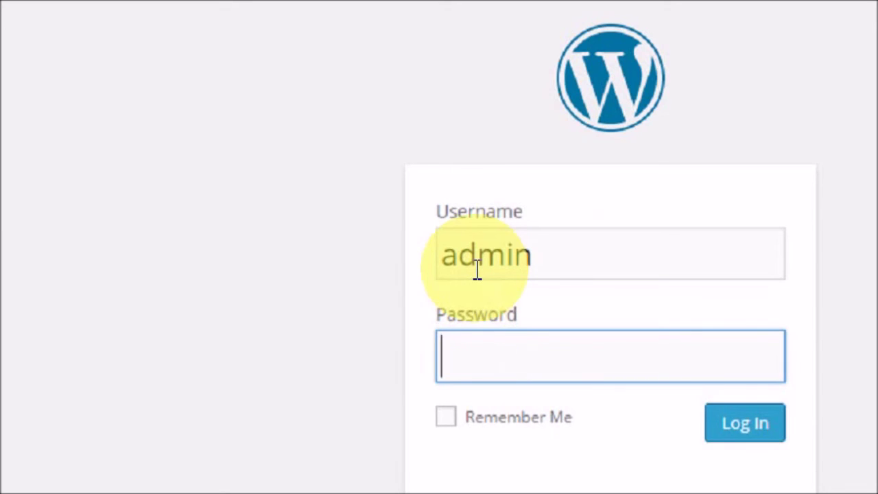
type("••••••")
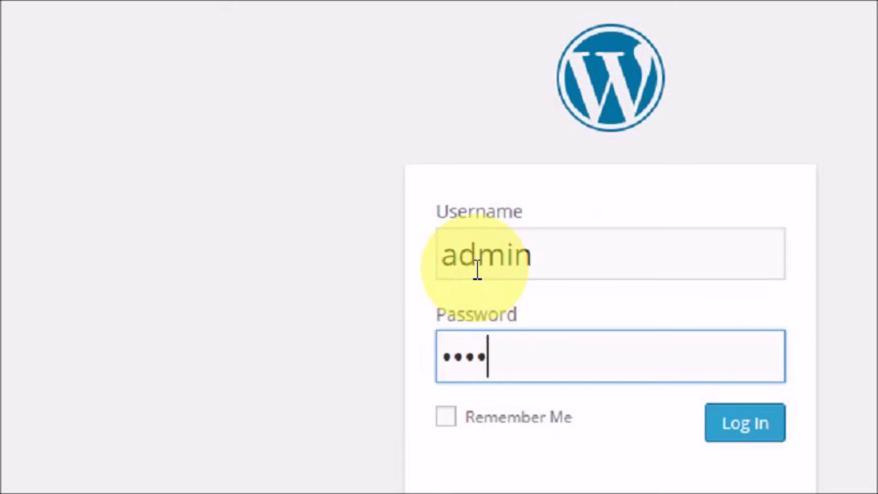
type("•••••")
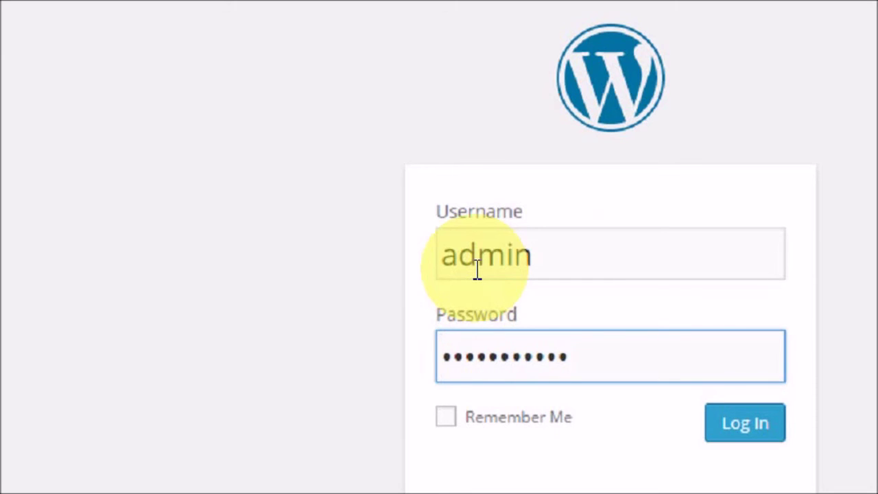
type("••")
Sign in as admin, decline saving the password, and visit the live MPOnline tutorials site.
left_click(743, 405)
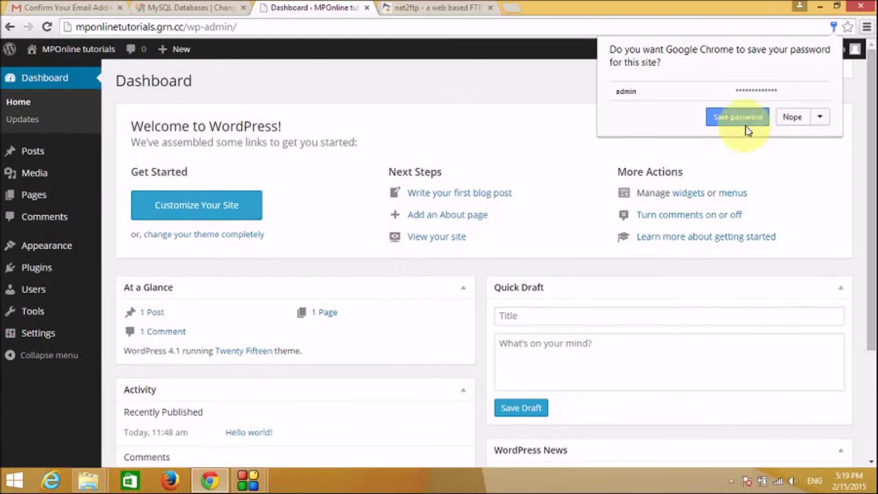
left_click(743, 118)
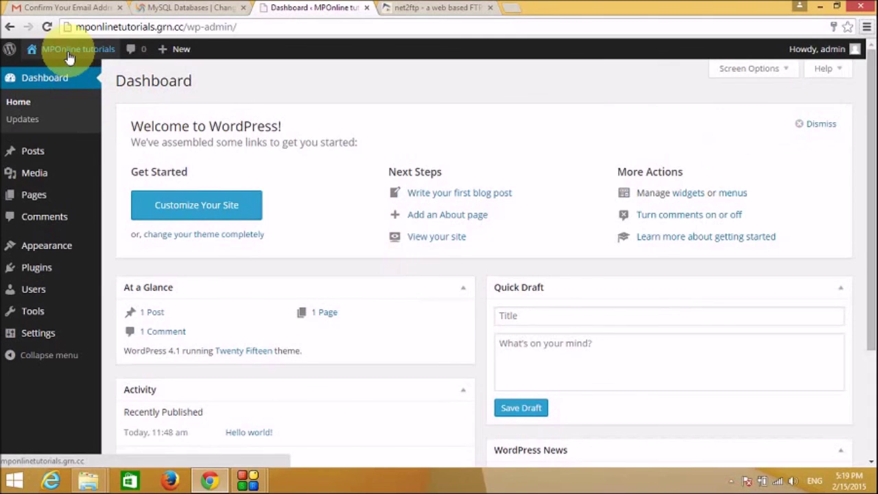
mouse_move(69, 58)
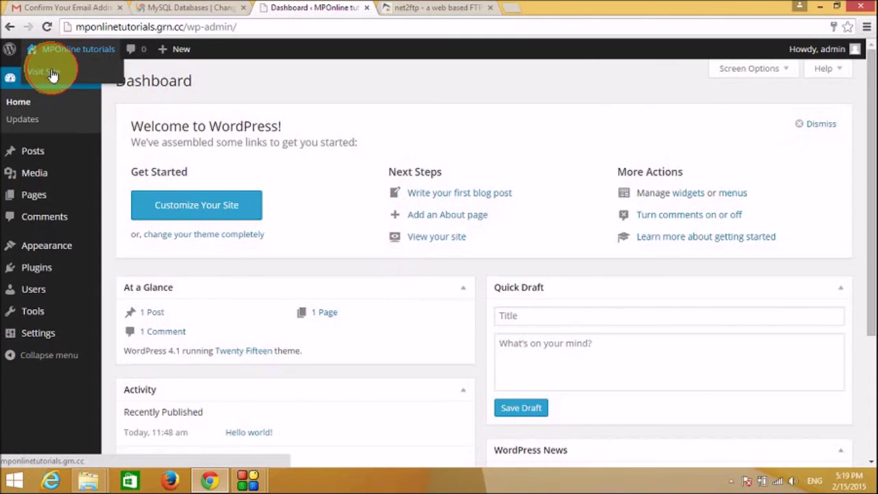
left_click(52, 74)
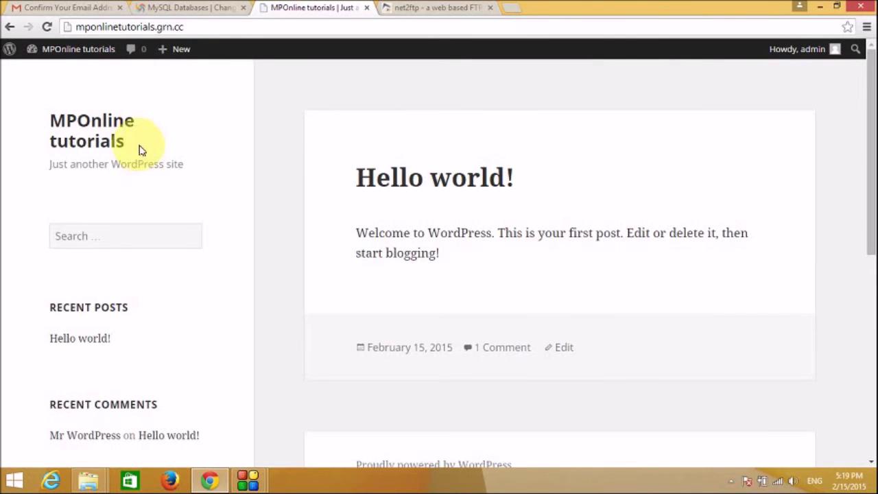
scroll(218, 267, "down", 6)
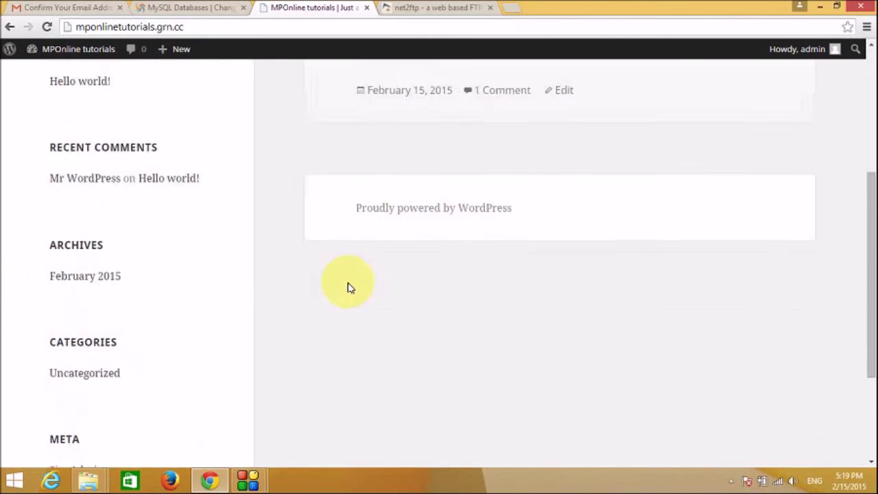
scroll(350, 286, "up", 6)
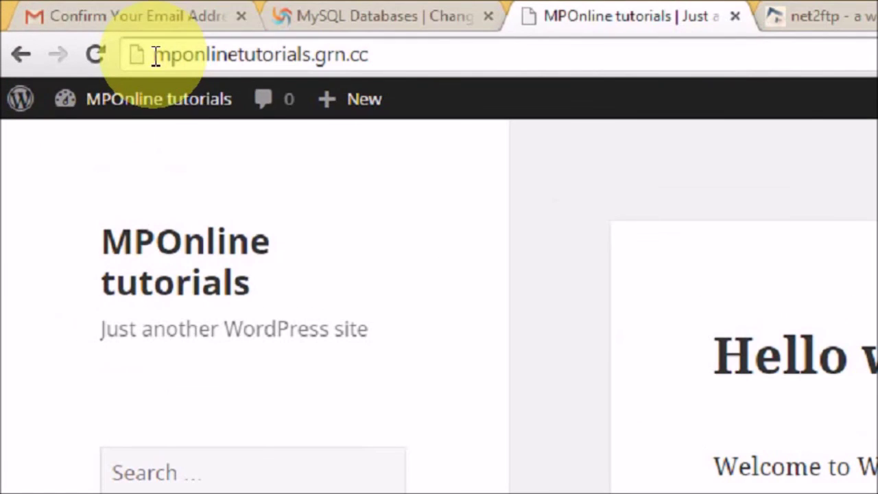
Check the live site's full web address in the address bar.
left_click_drag(76, 26, 160, 29)
left_click_drag(321, 56, 377, 61)
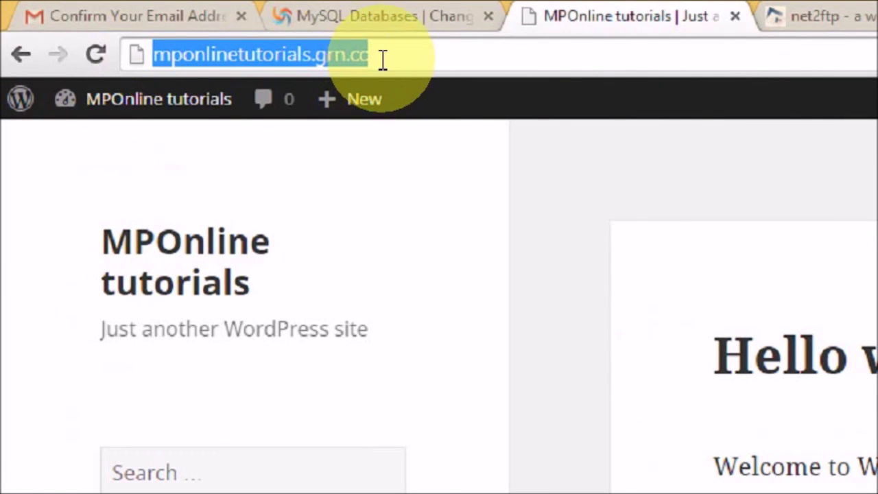
left_click(384, 61)
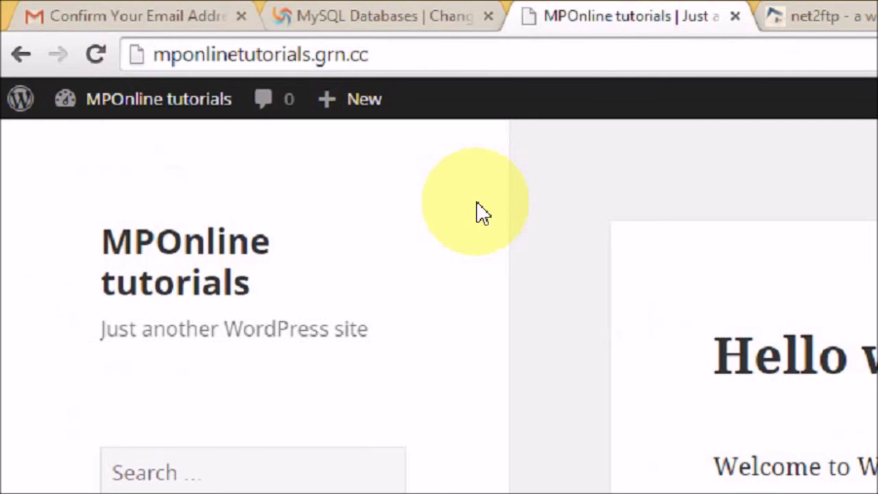
Return to the Grendel Hosting control panel home page and find Account Information.
left_click(391, 13)
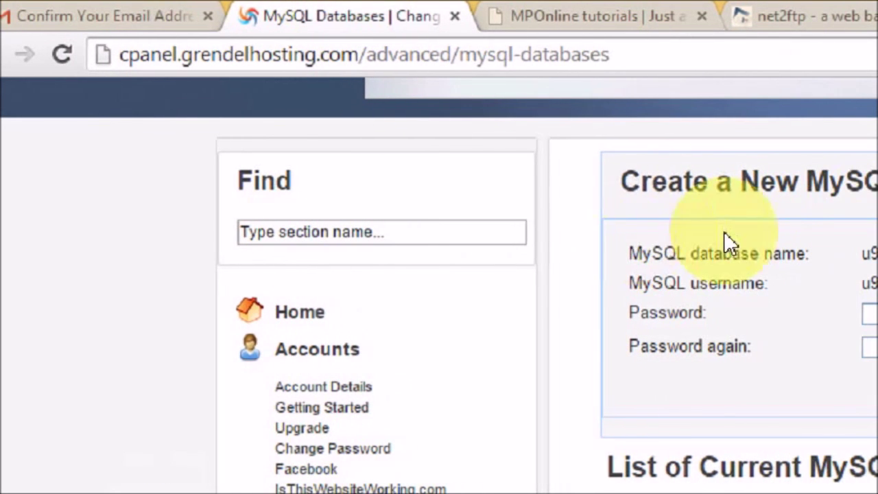
left_click(299, 307)
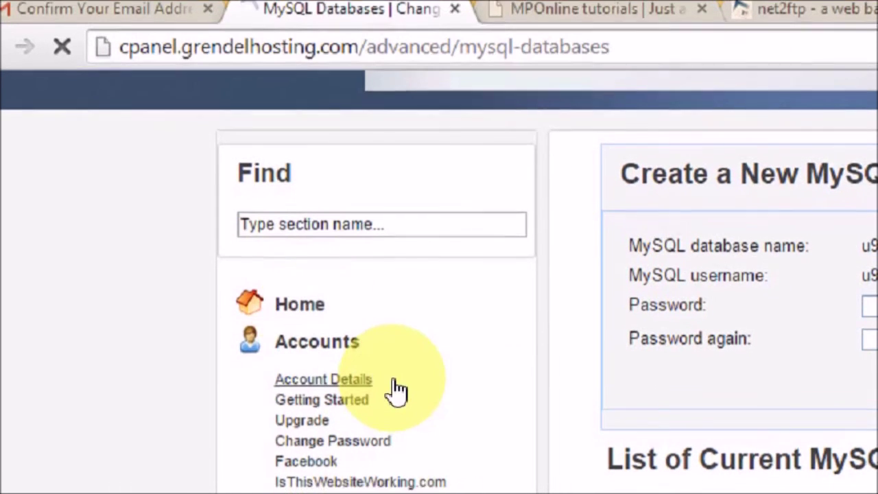
key("F11")
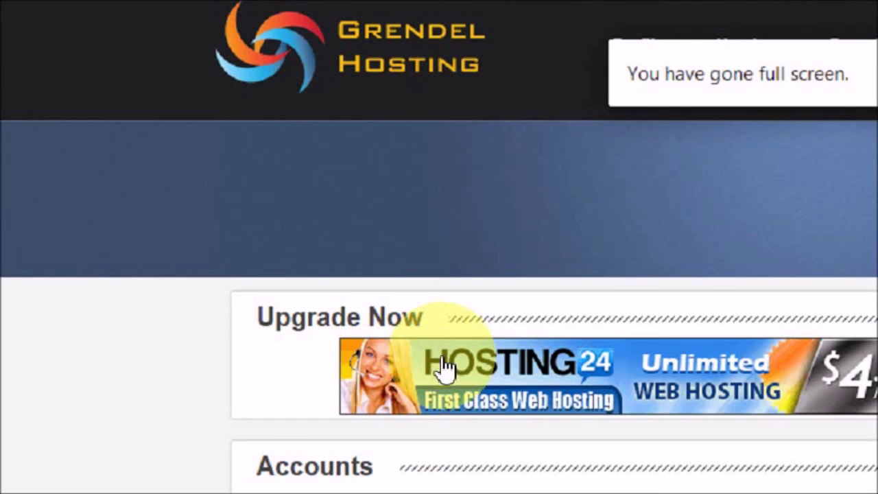
key("F11")
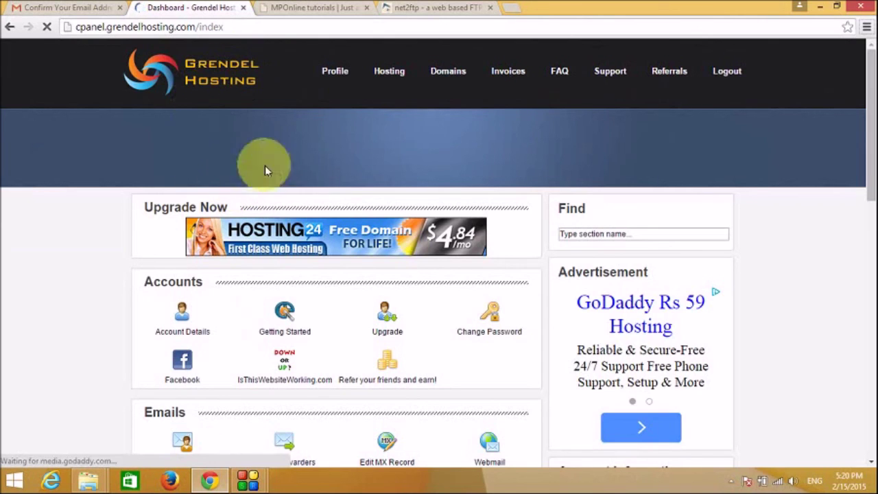
scroll(357, 220, "down", 3)
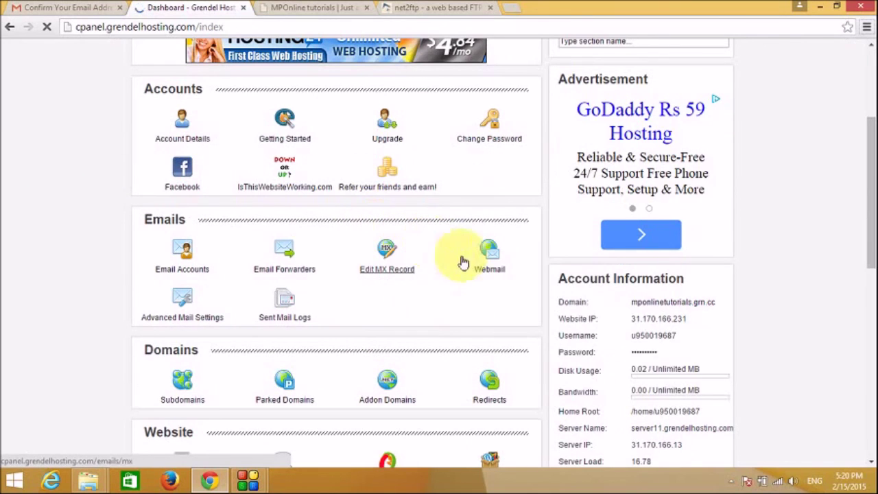
Open mponlinetutorials.grn.cc from the Domain link in a new tab, showing the Hello world! post.
left_click(675, 303)
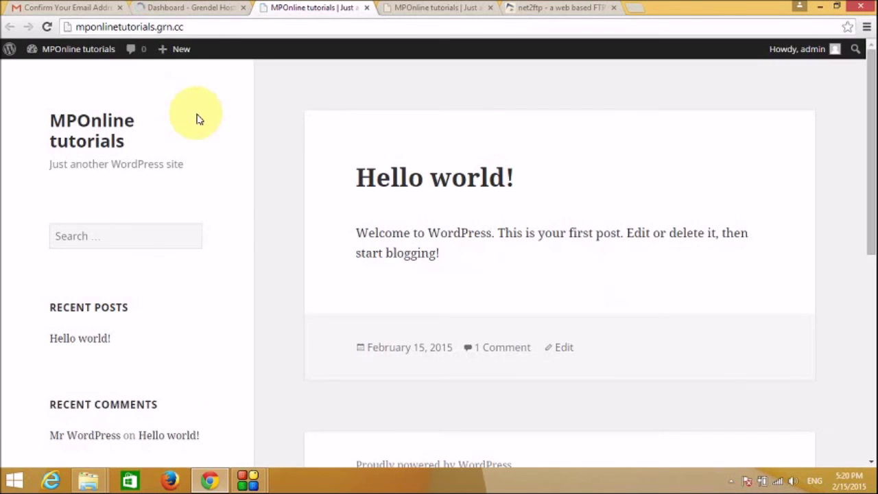
scroll(288, 228, "down", 3)
scroll(288, 227, "down", 3)
scroll(288, 227, "up", 6)
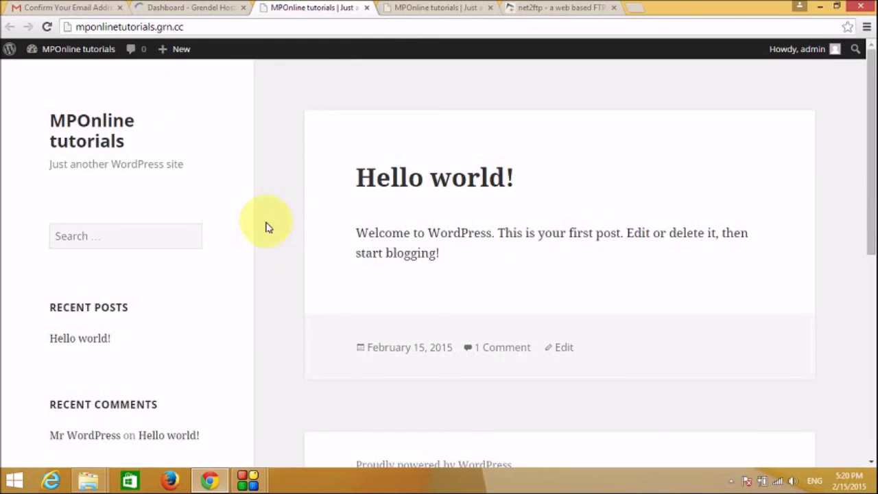